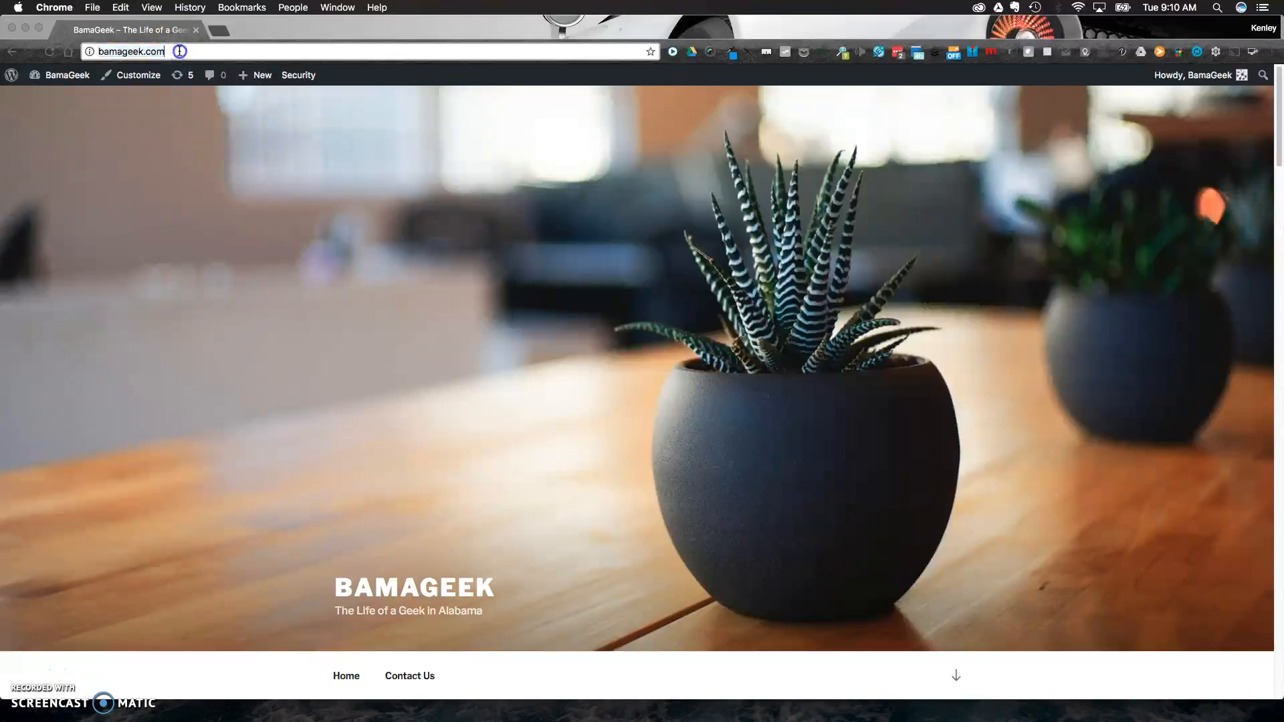
Open the media library in the bamageek.com WordPress admin and upload wallhaven-11329.jpg from the Pictures folder.
key("Return")
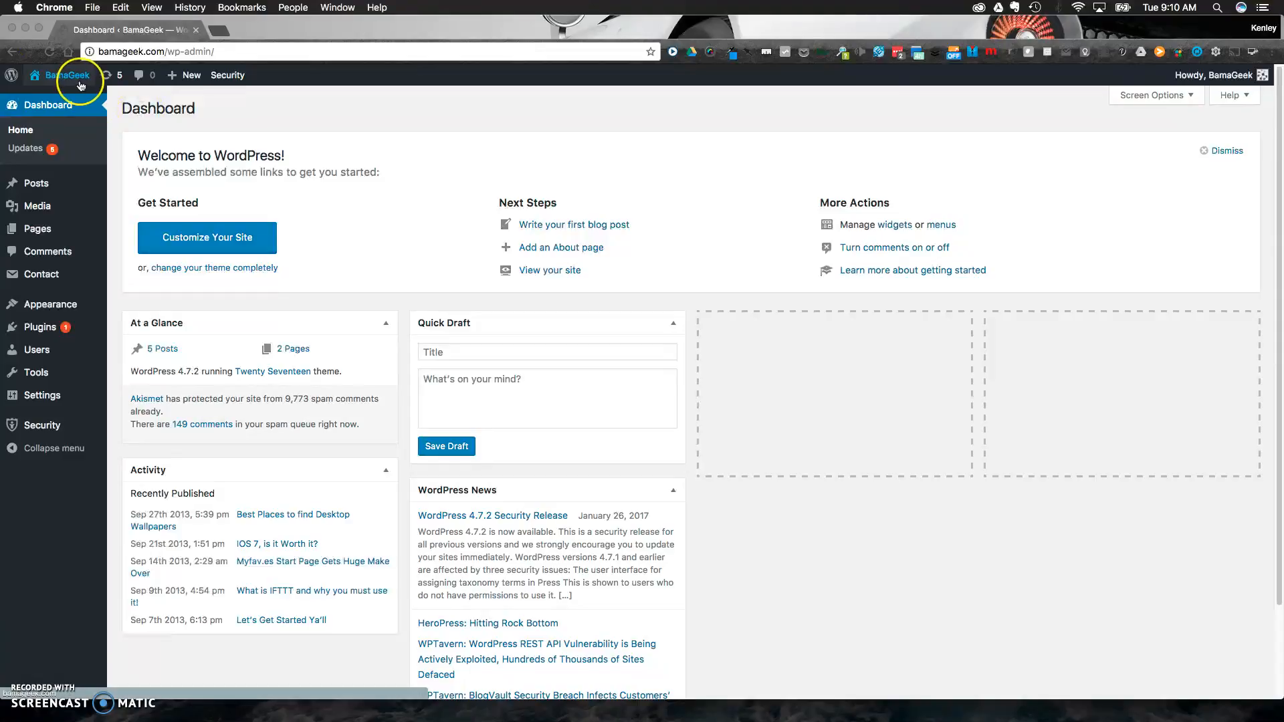
left_click(53, 212)
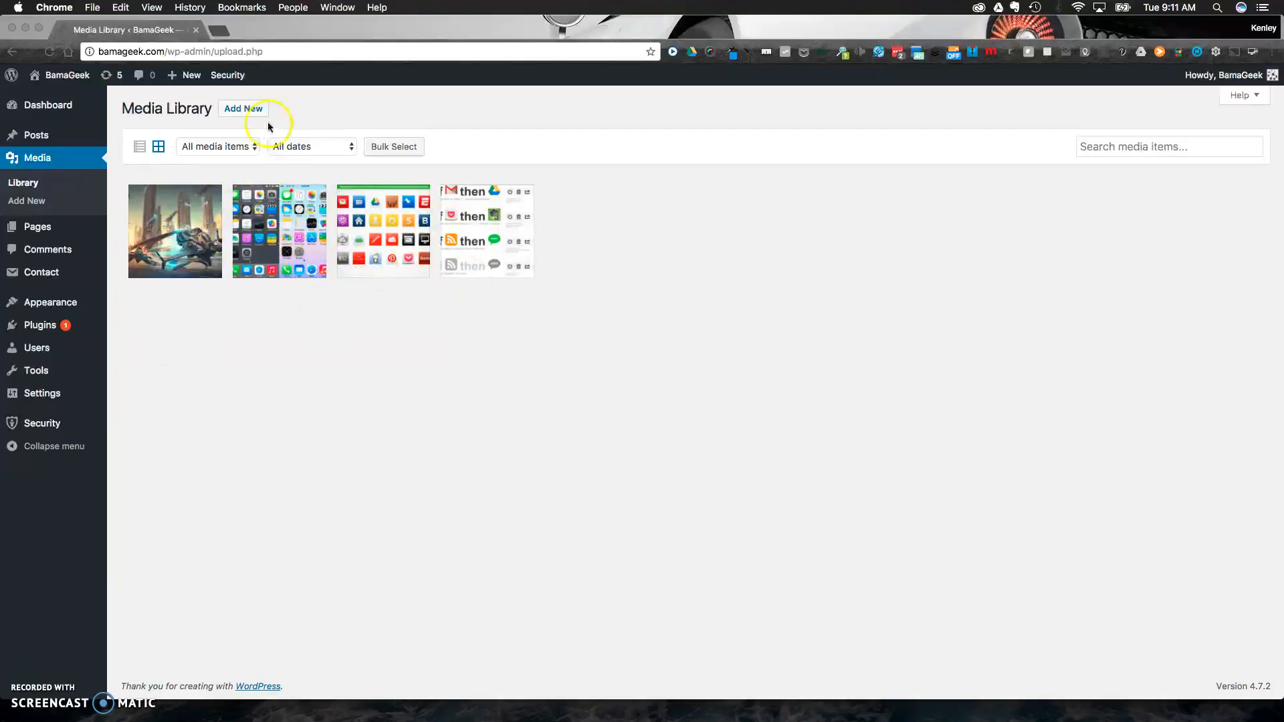
left_click(245, 111)
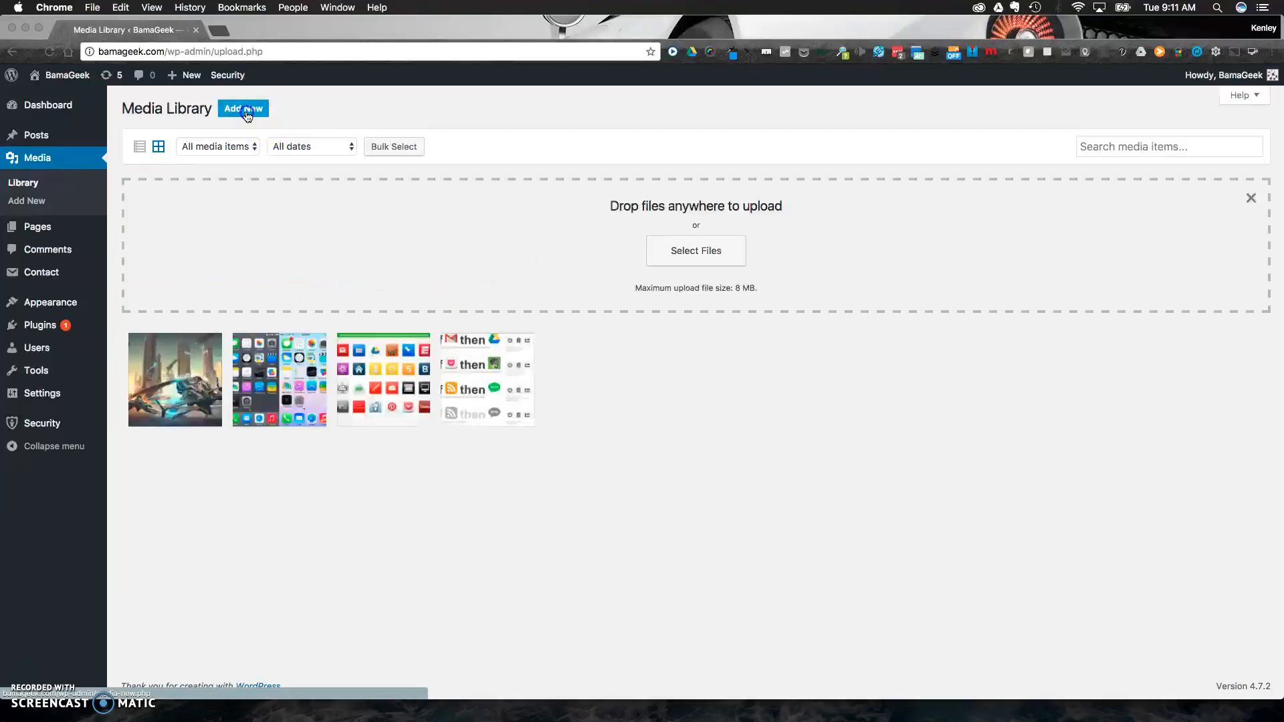
left_click(687, 264)
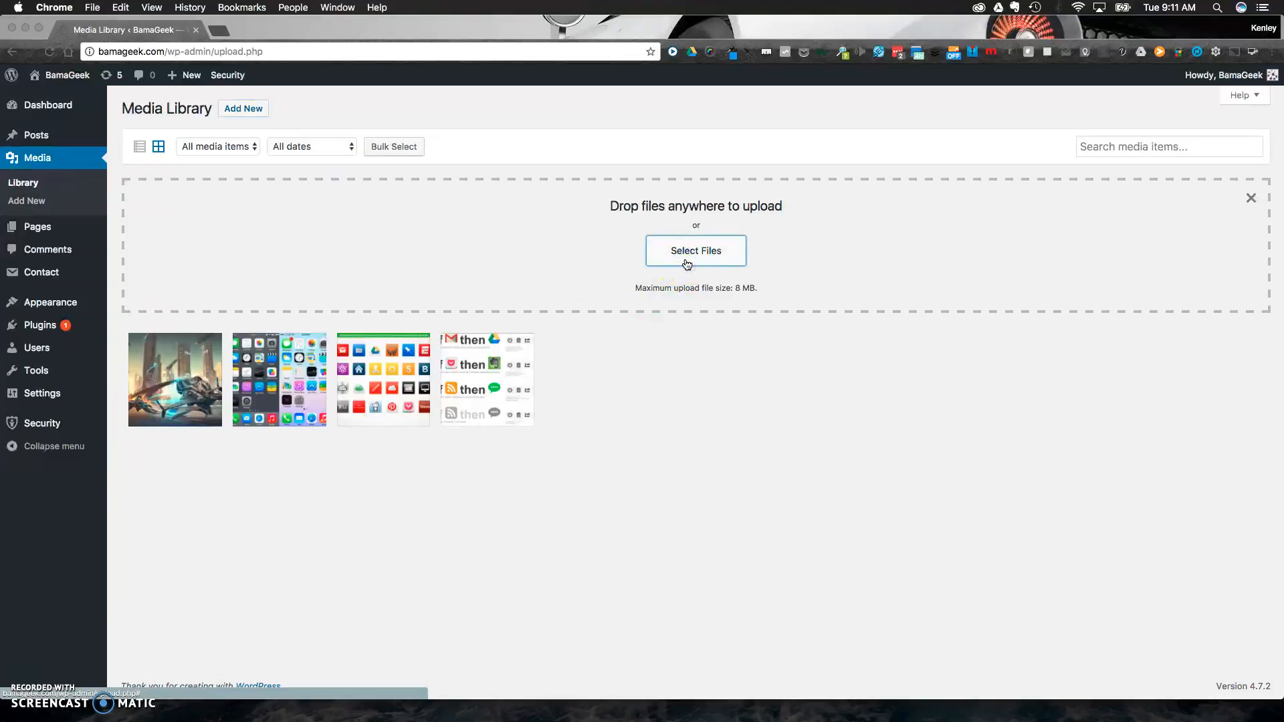
scroll(461, 180, "down", 5)
scroll(463, 179, "up", 4)
left_click(461, 138)
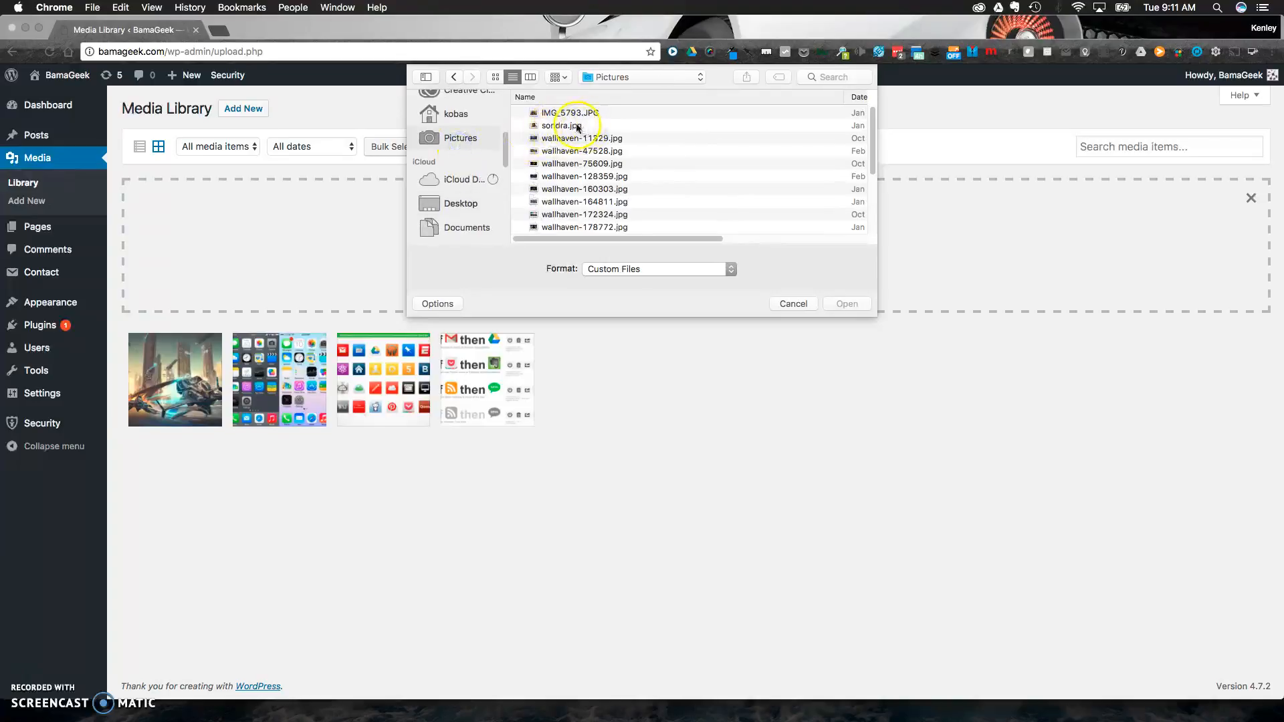
left_click(602, 138)
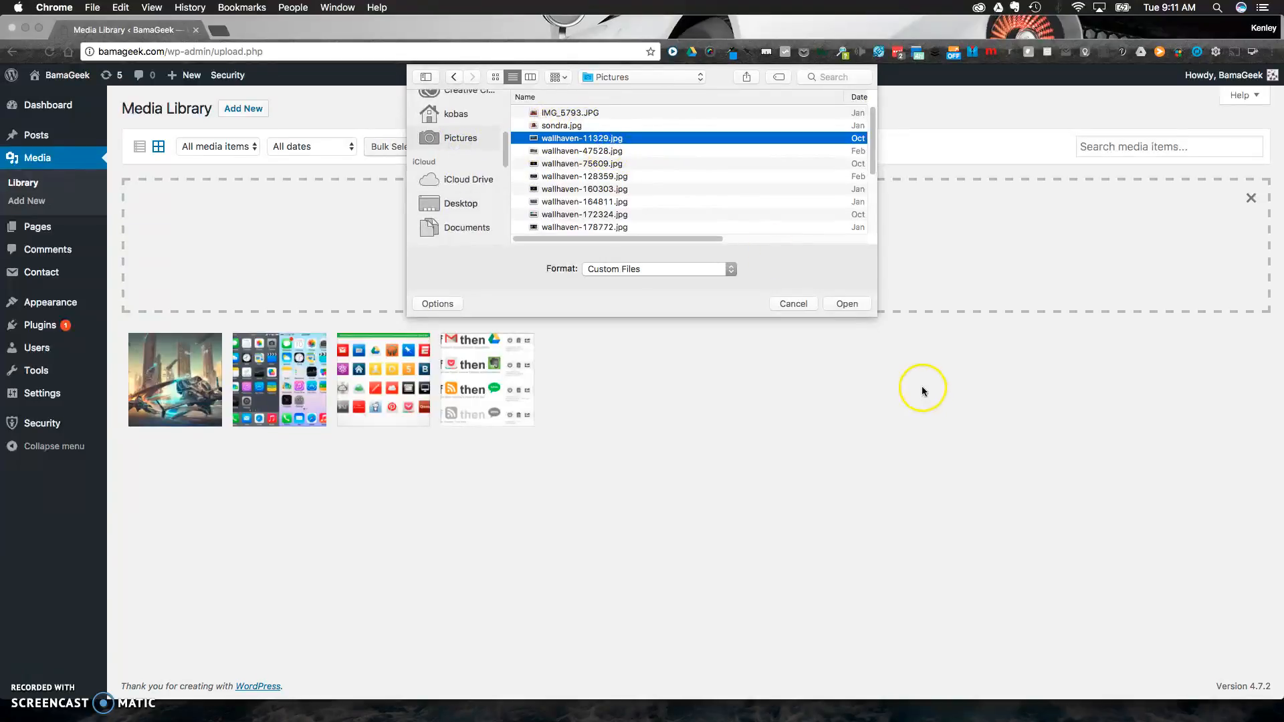
left_click(853, 307)
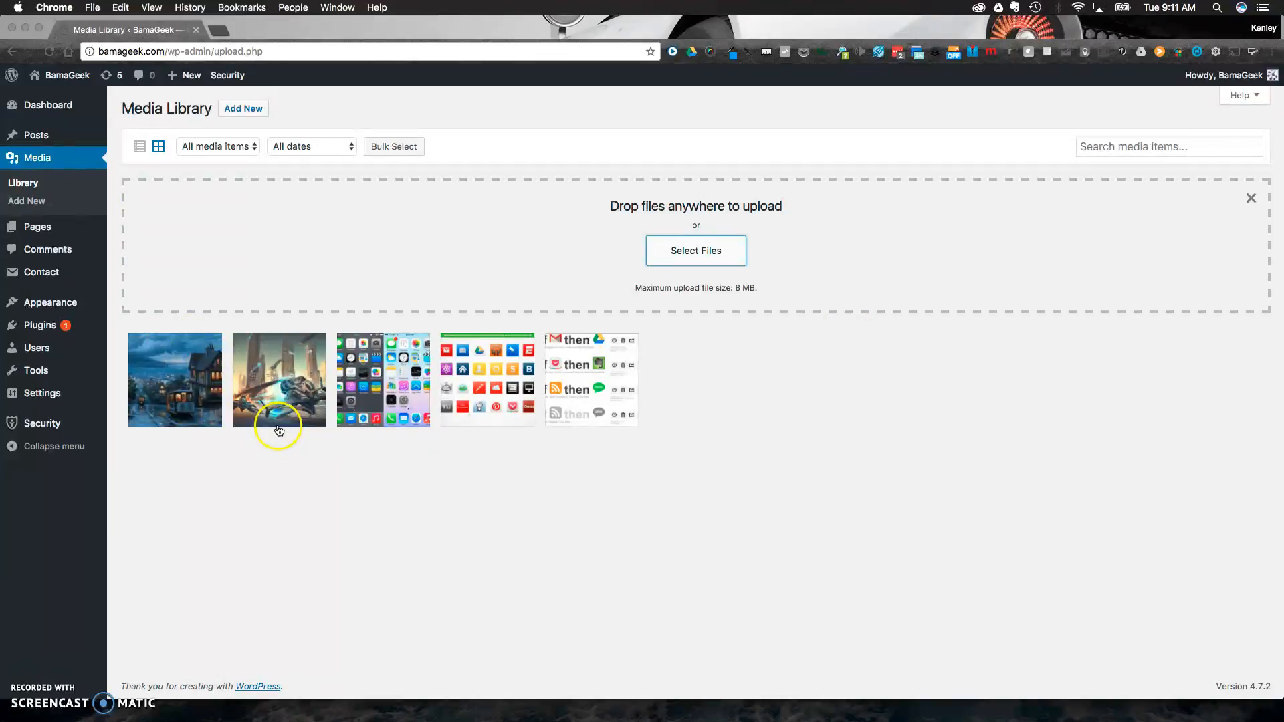
Open the attachment details of the uploaded wallhaven-11329 image and view the file at its URL.
left_click(186, 378)
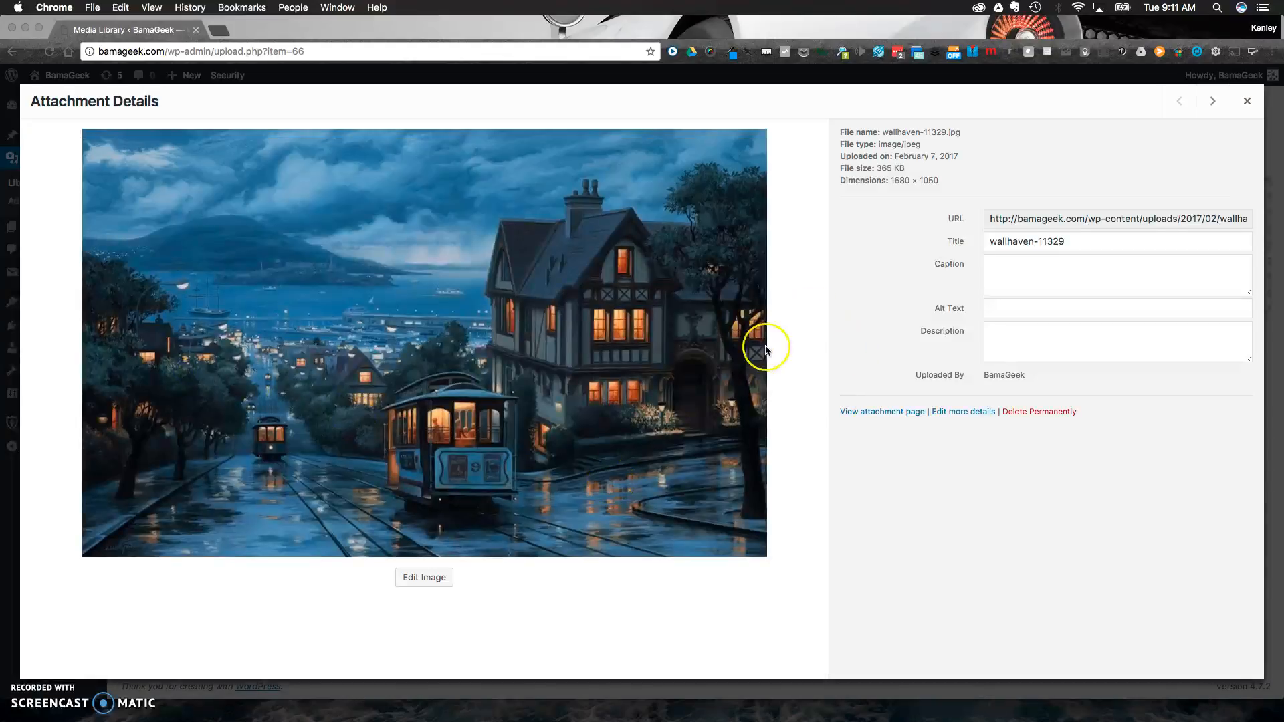
left_click(1095, 219)
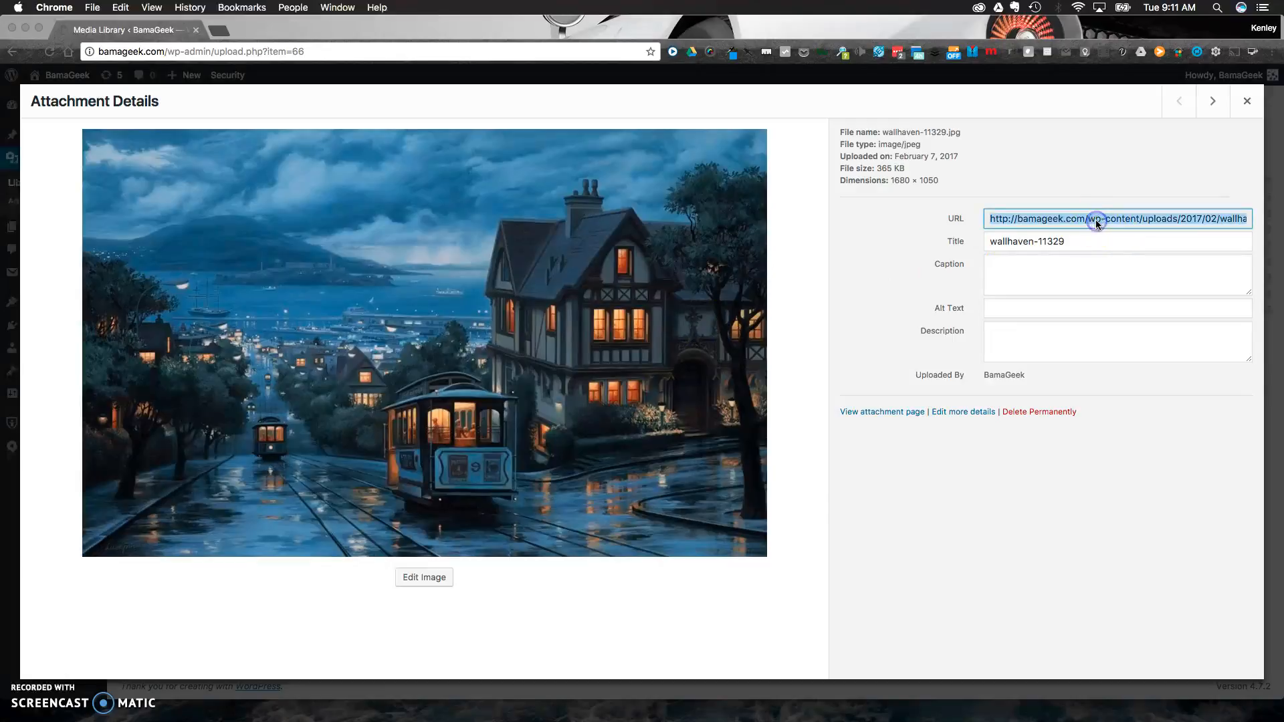
right_click(1095, 219)
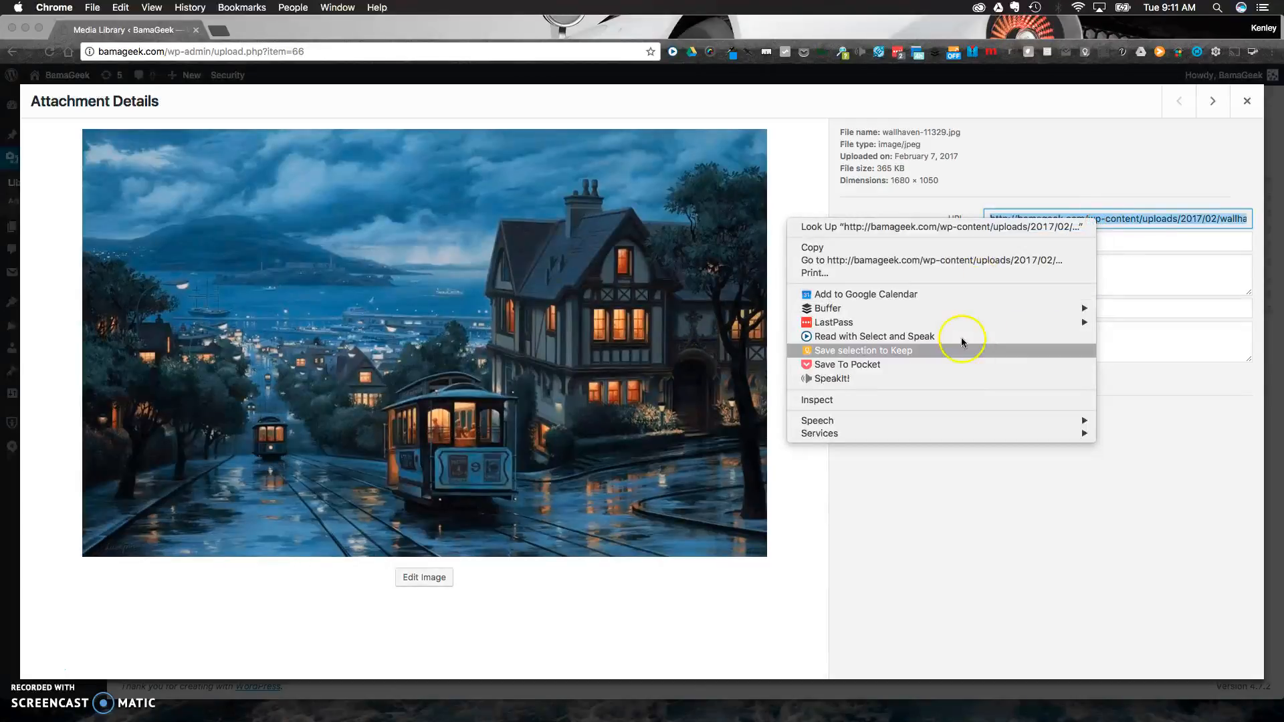
left_click(971, 261)
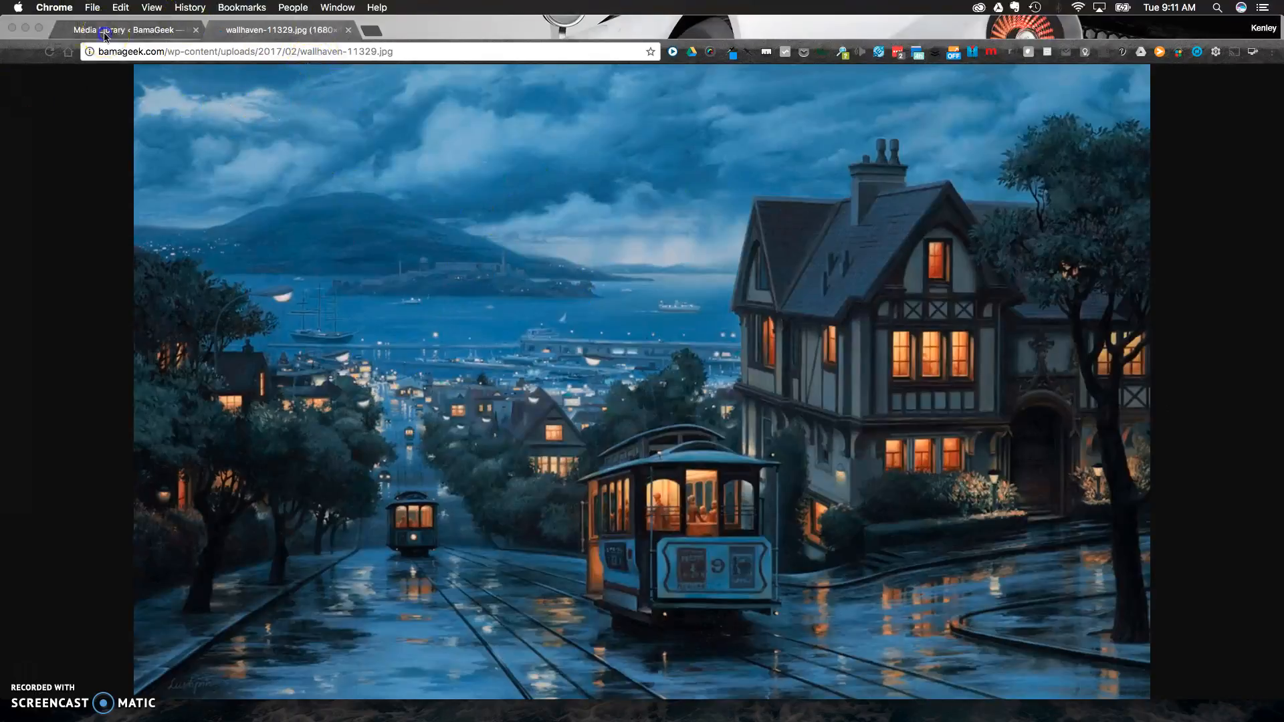
Return to the attachment details and change the image's title to "This is a san fran image".
left_click(124, 29)
triple_click(1118, 236)
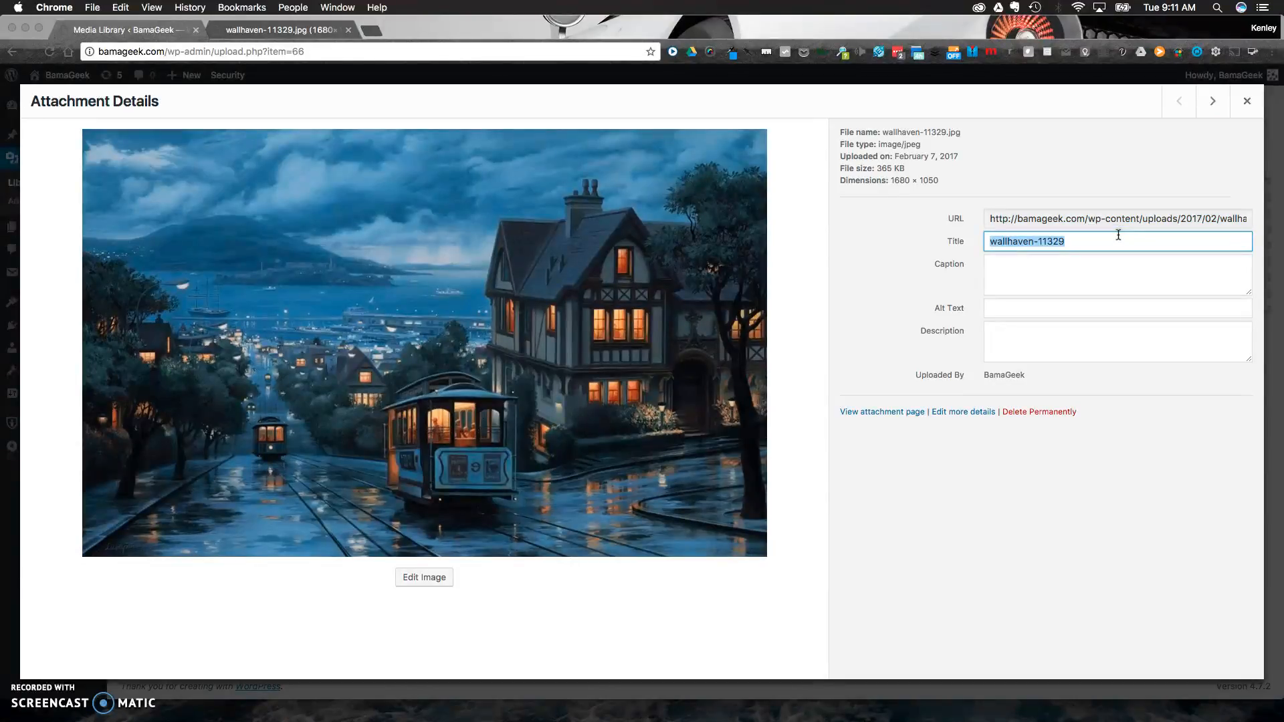
type("T")
type("his is a san fran image")
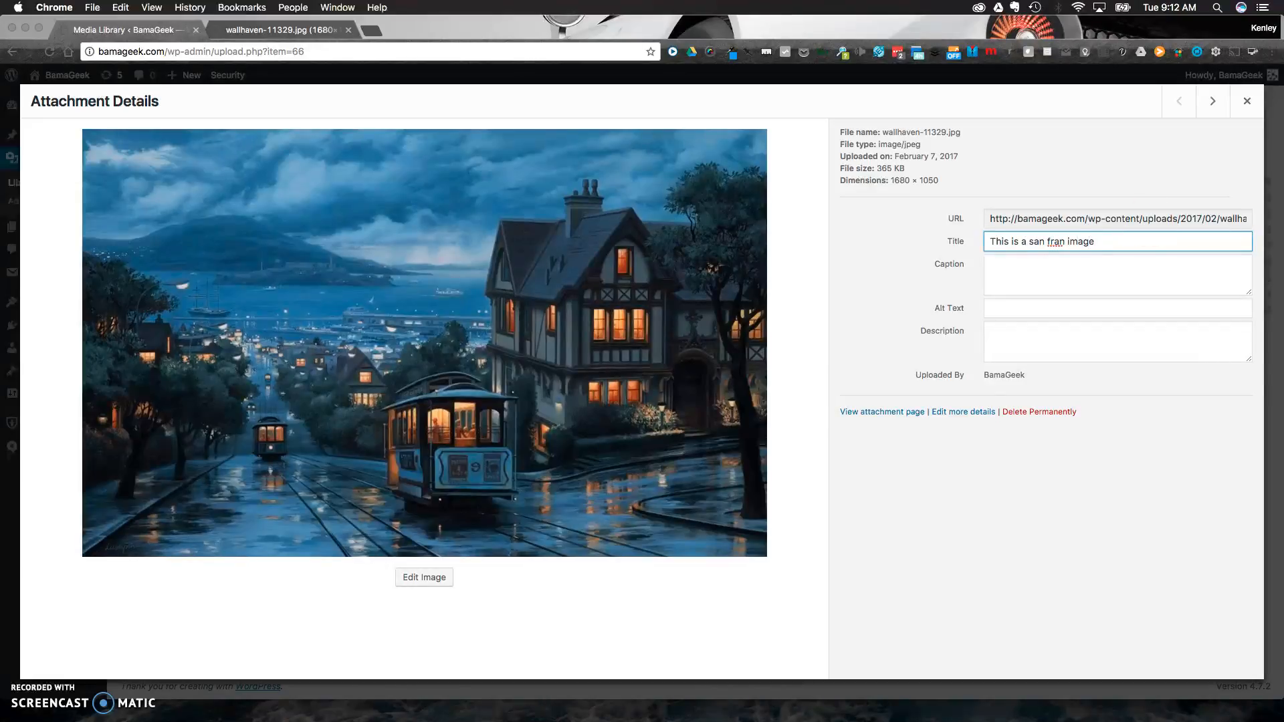
left_click(1082, 260)
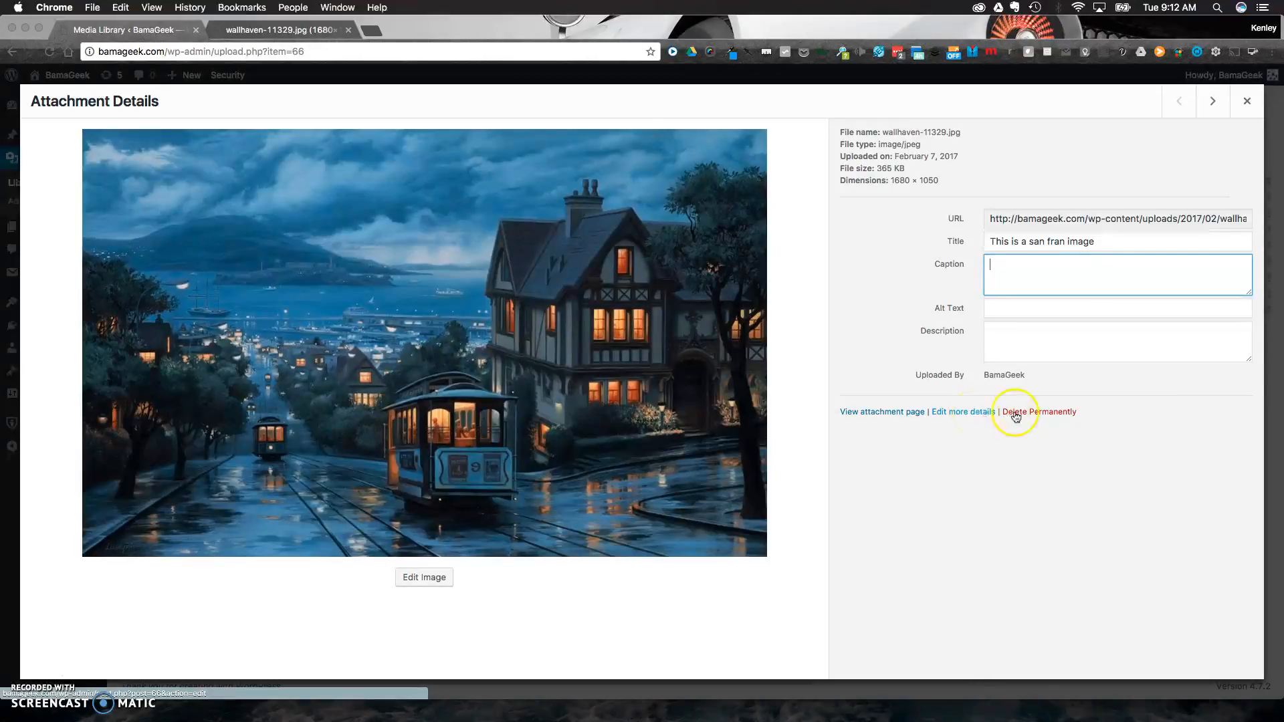
View the image's attachment page and its full-size version, and return to the attachment details.
left_click(892, 413)
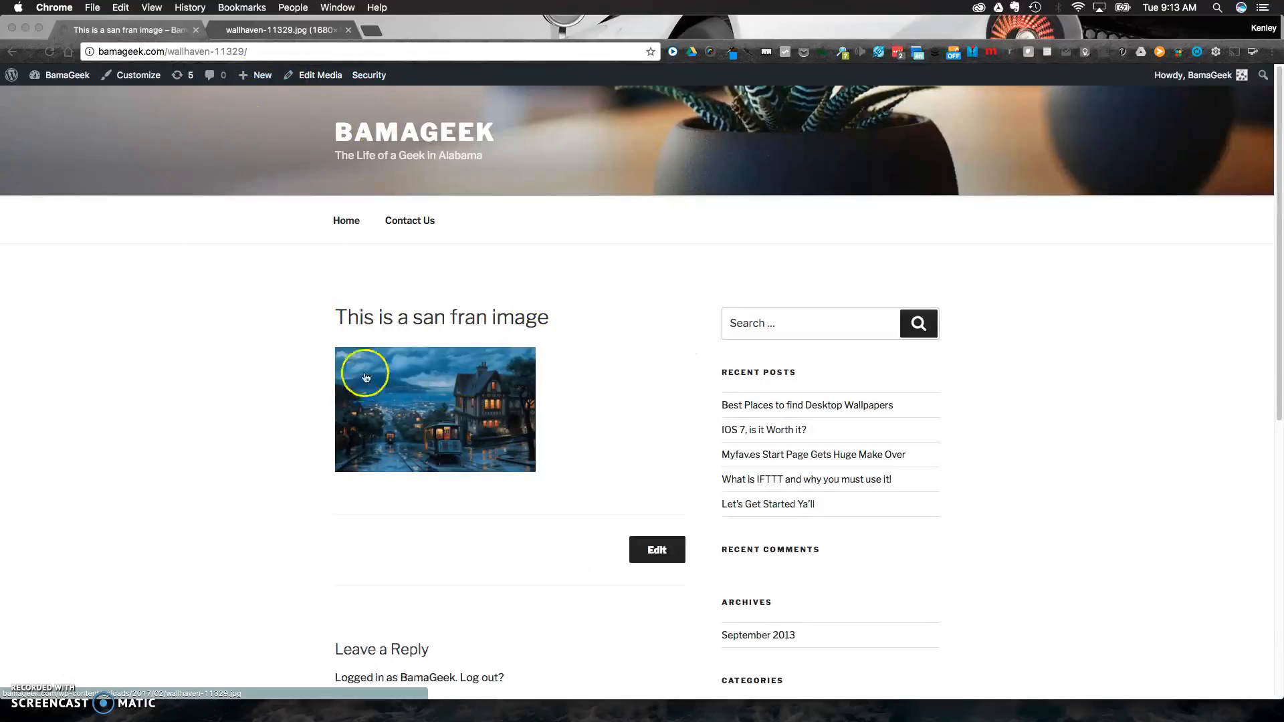
left_click(435, 402)
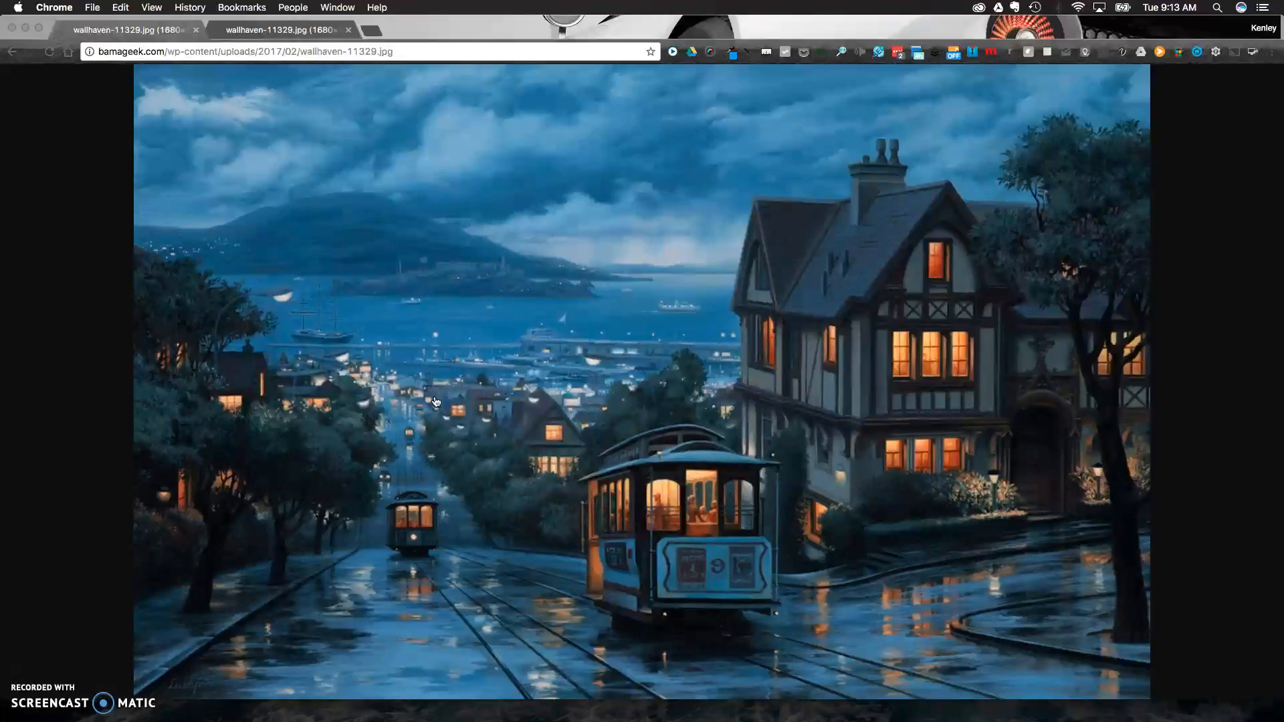
left_click(12, 54)
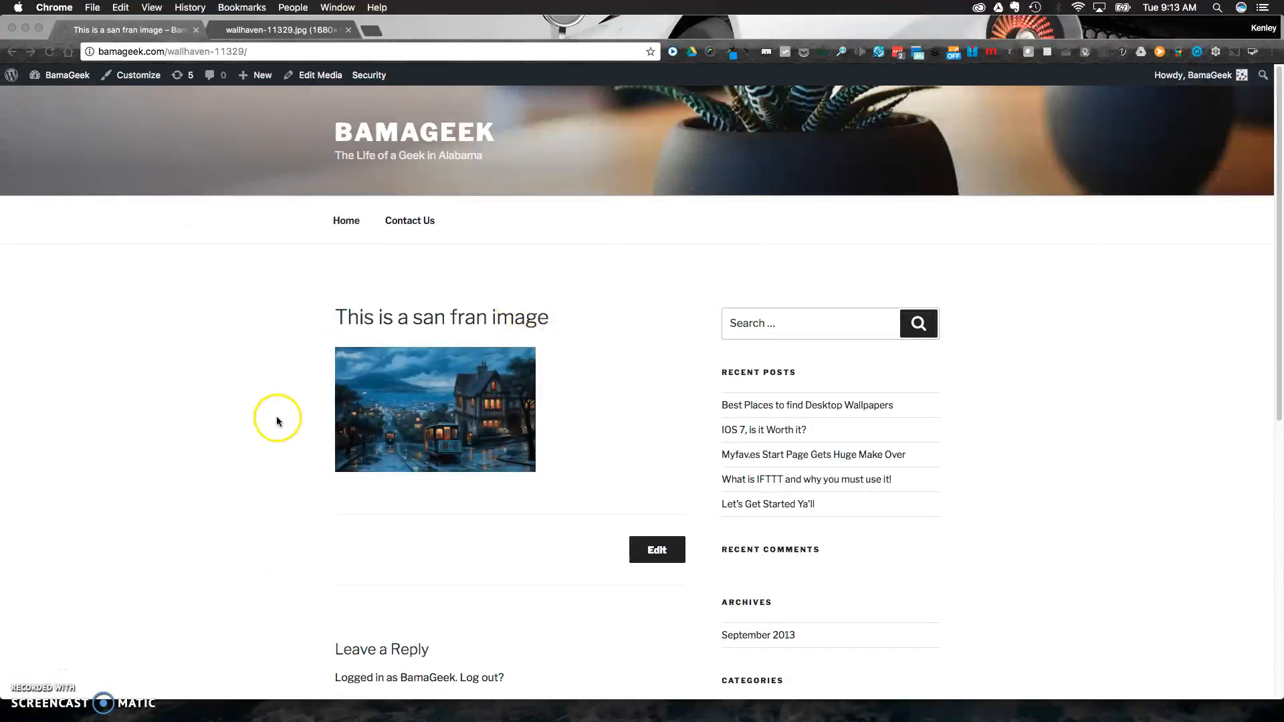
left_click(472, 435)
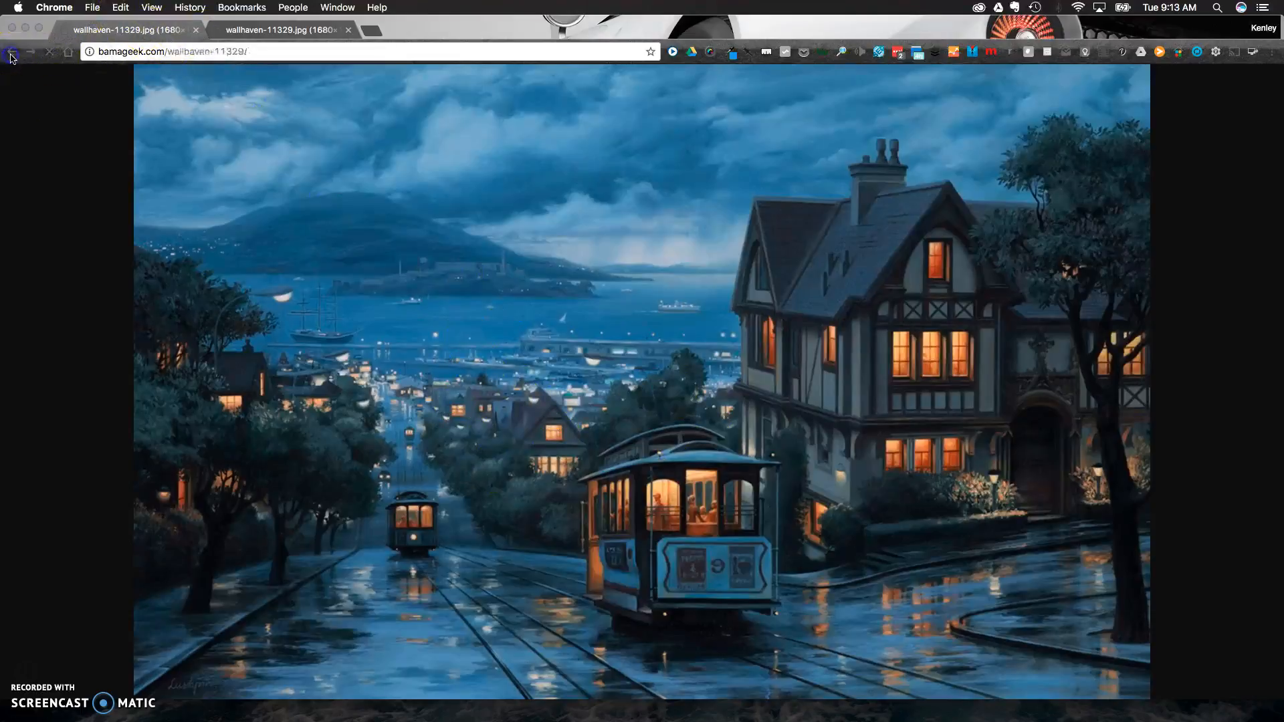
left_click(12, 54)
left_click(11, 54)
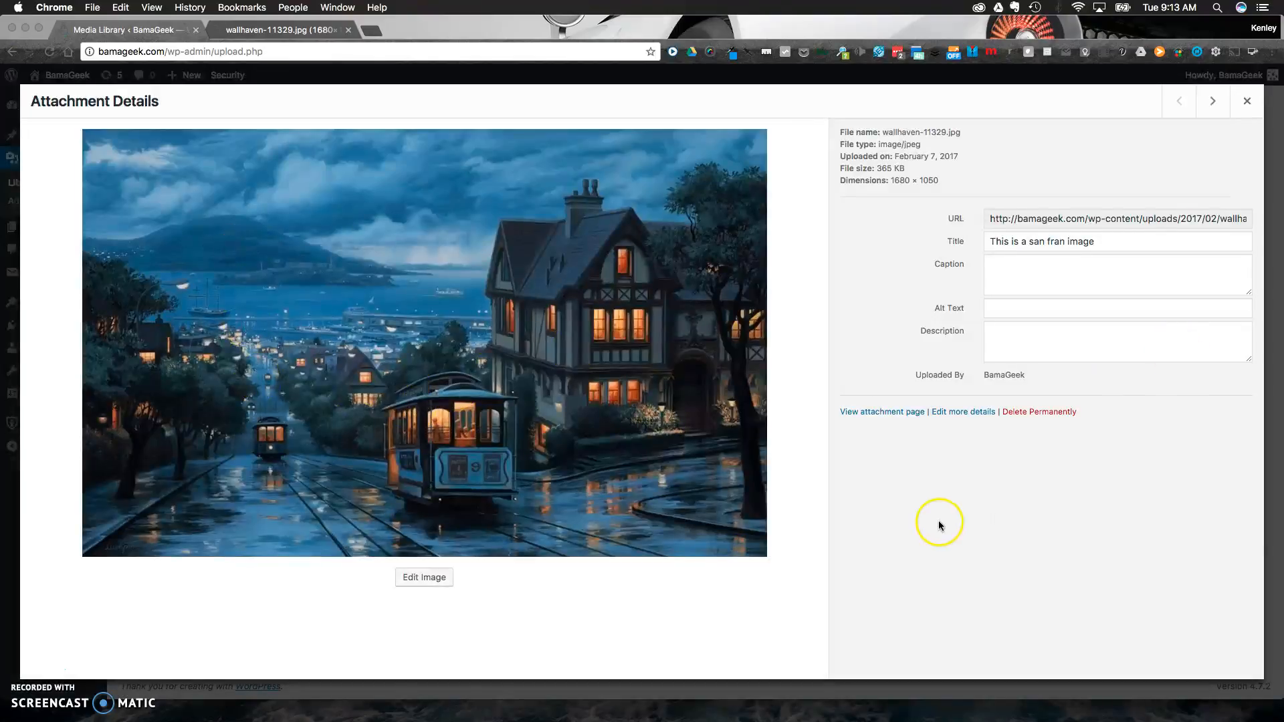
Open the image's detailed edit page and examine its caption, alternative text, description and save information.
left_click(971, 416)
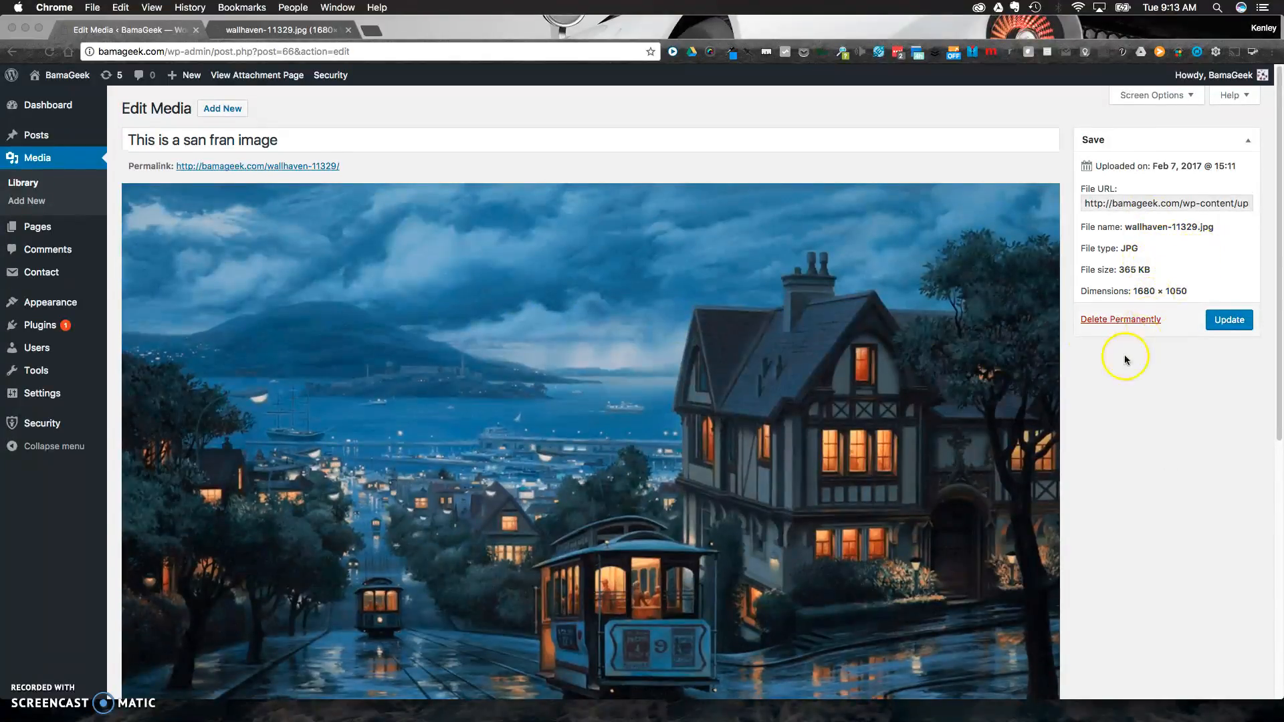
scroll(1126, 358, "down", 5)
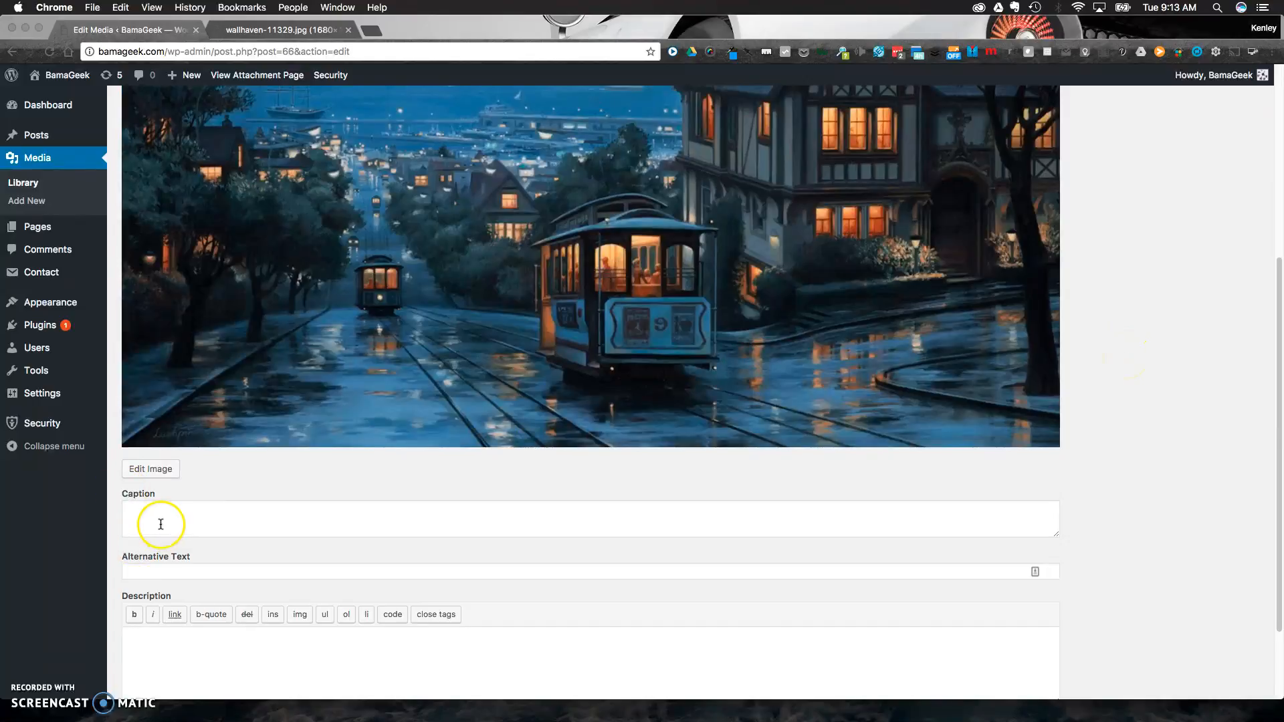
scroll(180, 528, "down", 1)
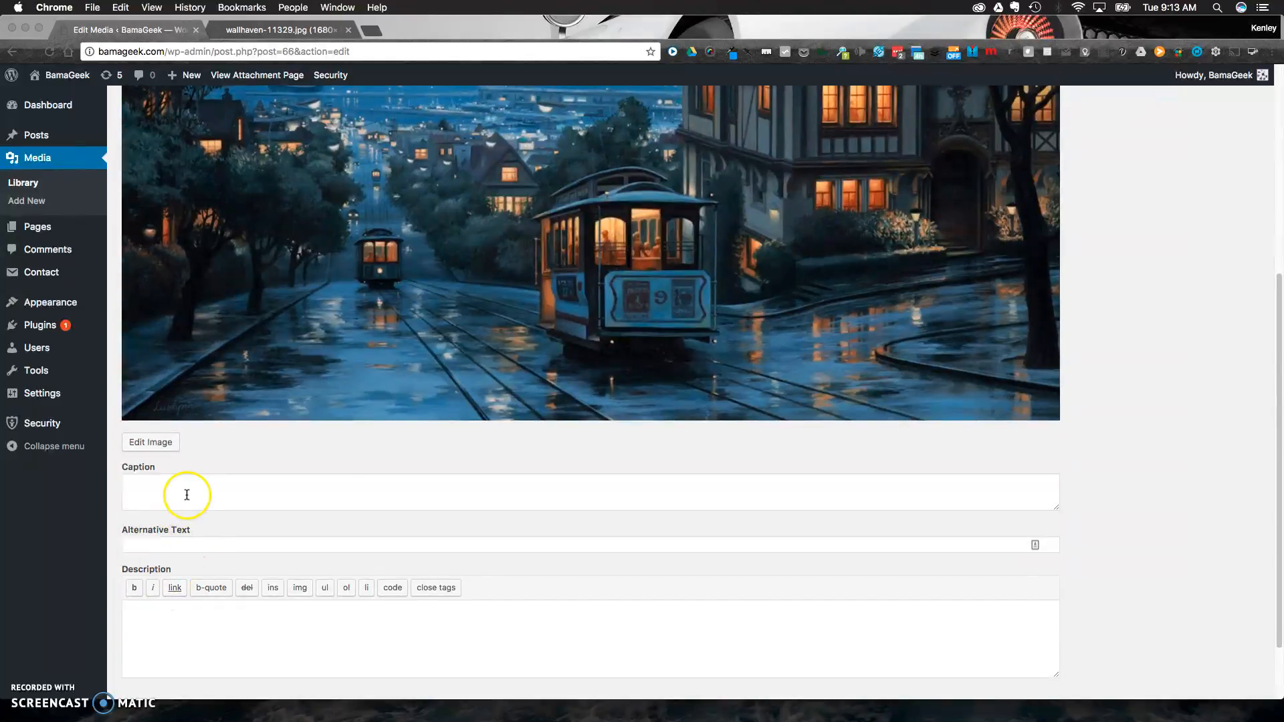
scroll(183, 491, "up", 1)
scroll(1124, 127, "up", 5)
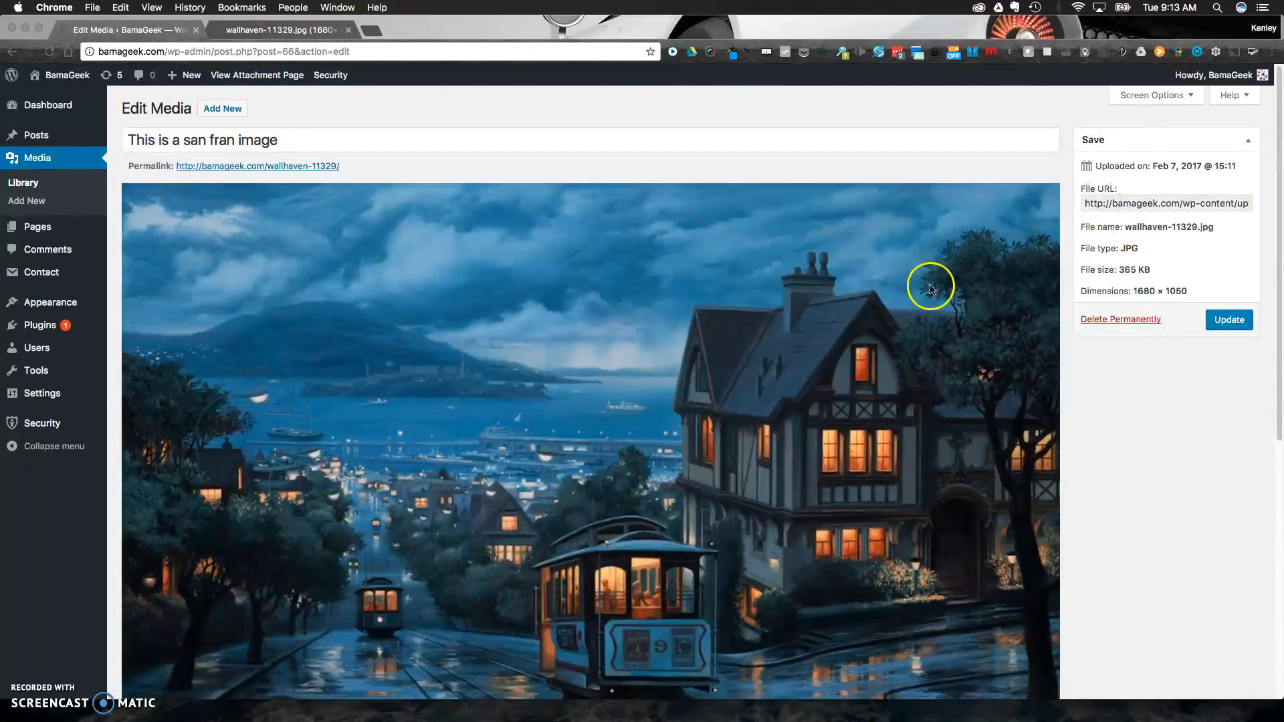
Open the image editor for the San Francisco image and examine its scale, crop and thumbnail settings.
scroll(602, 482, "down", 3)
scroll(402, 548, "down", 1)
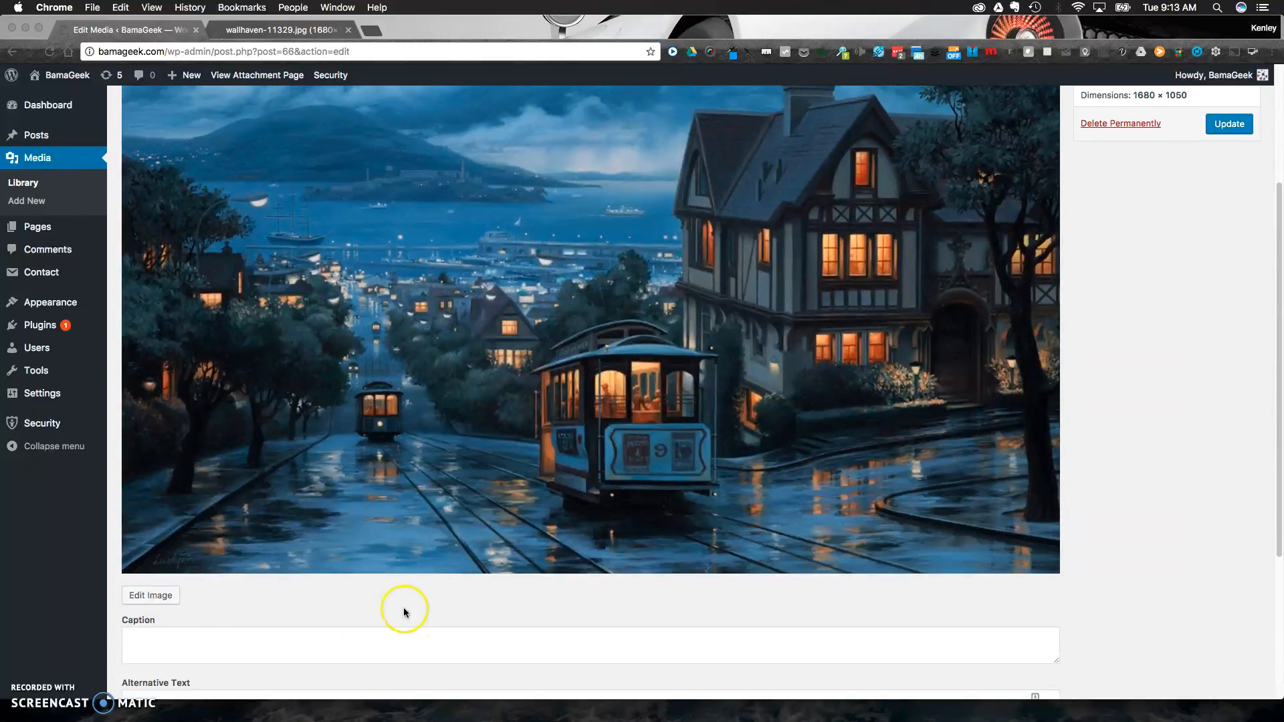
scroll(537, 537, "up", 4)
scroll(547, 511, "down", 1)
scroll(593, 451, "up", 1)
scroll(401, 535, "down", 7)
left_click(162, 453)
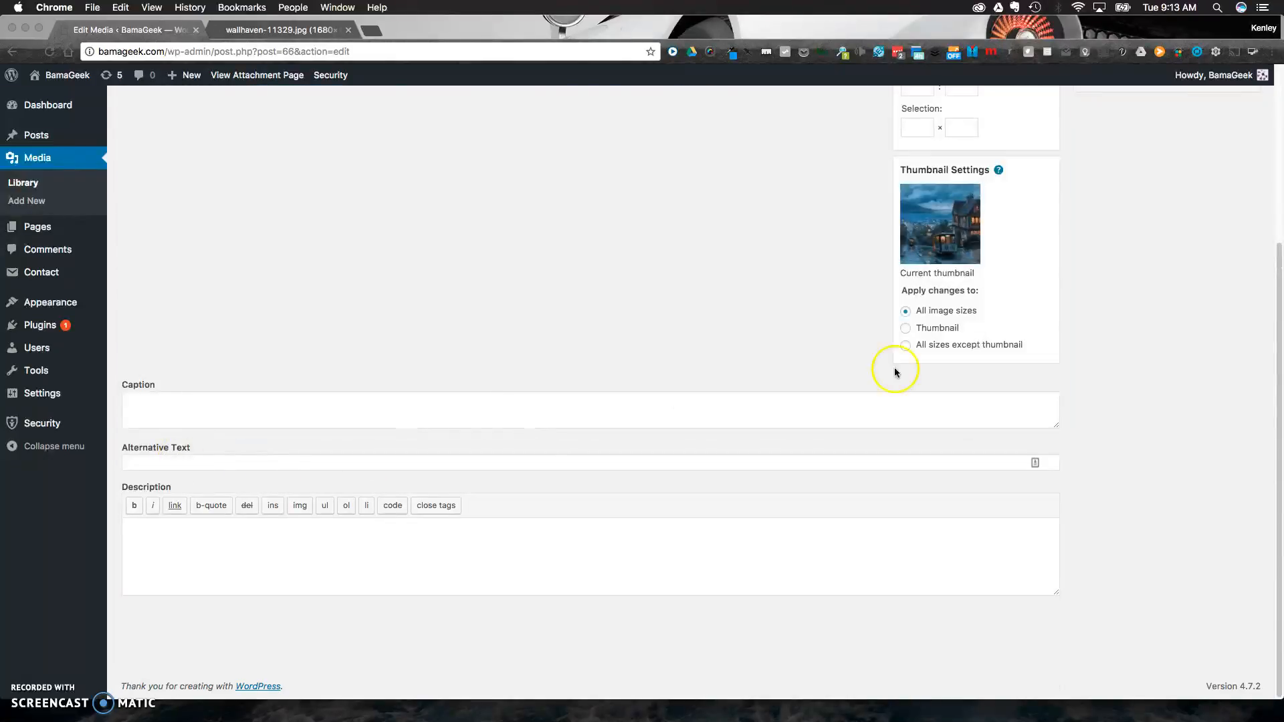
scroll(986, 366, "up", 5)
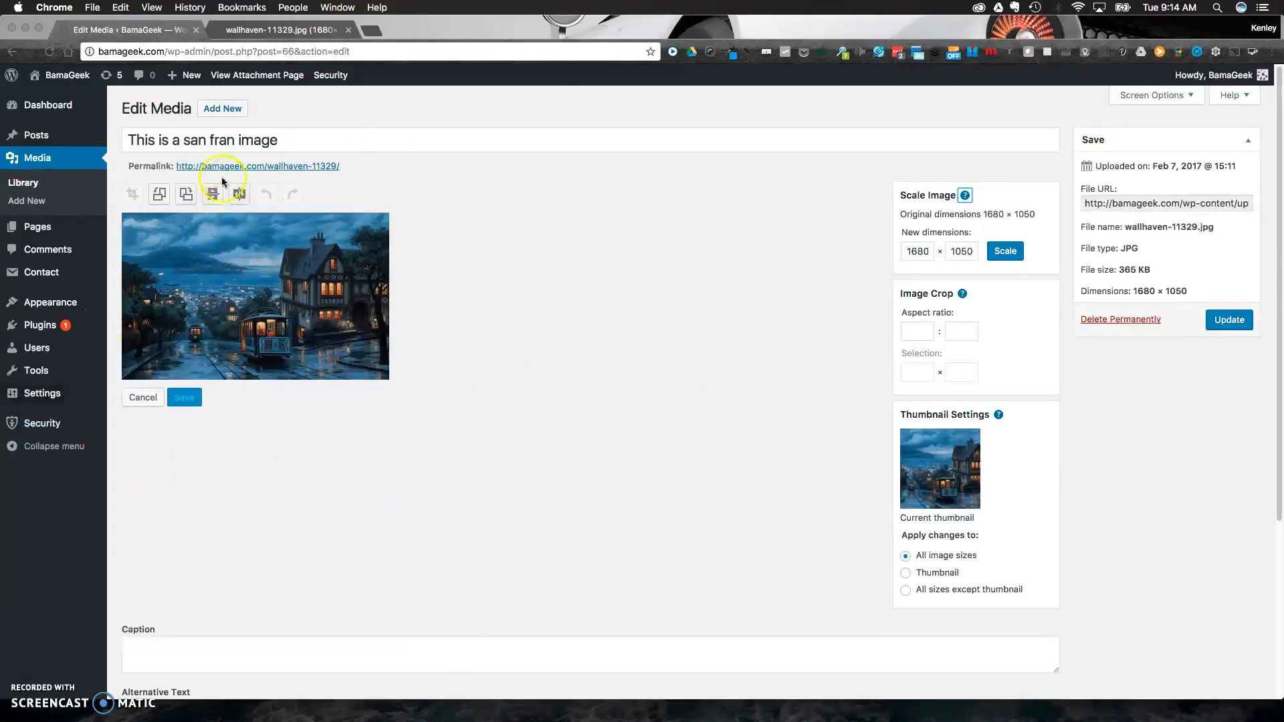
Return to the media library and permanently delete the spaceship image qr_theme_picture_by_talros-d6nzsjp.jpg.
left_click(39, 159)
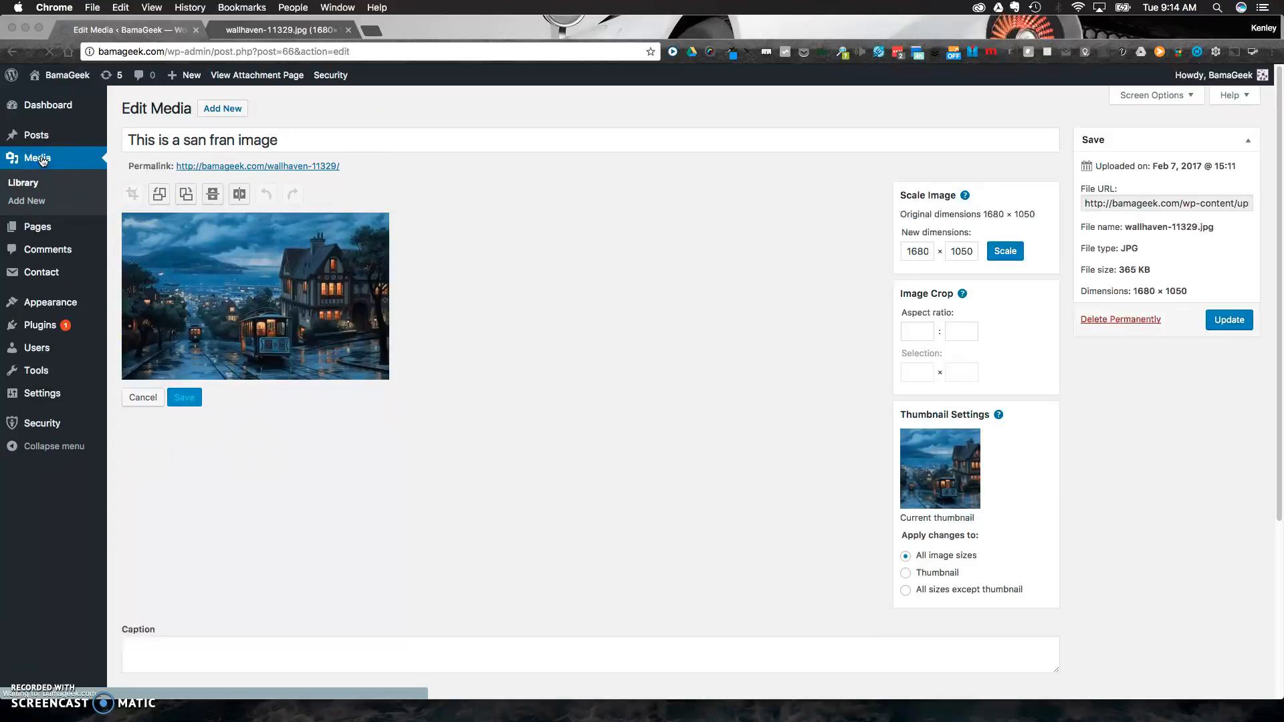
left_click(33, 187)
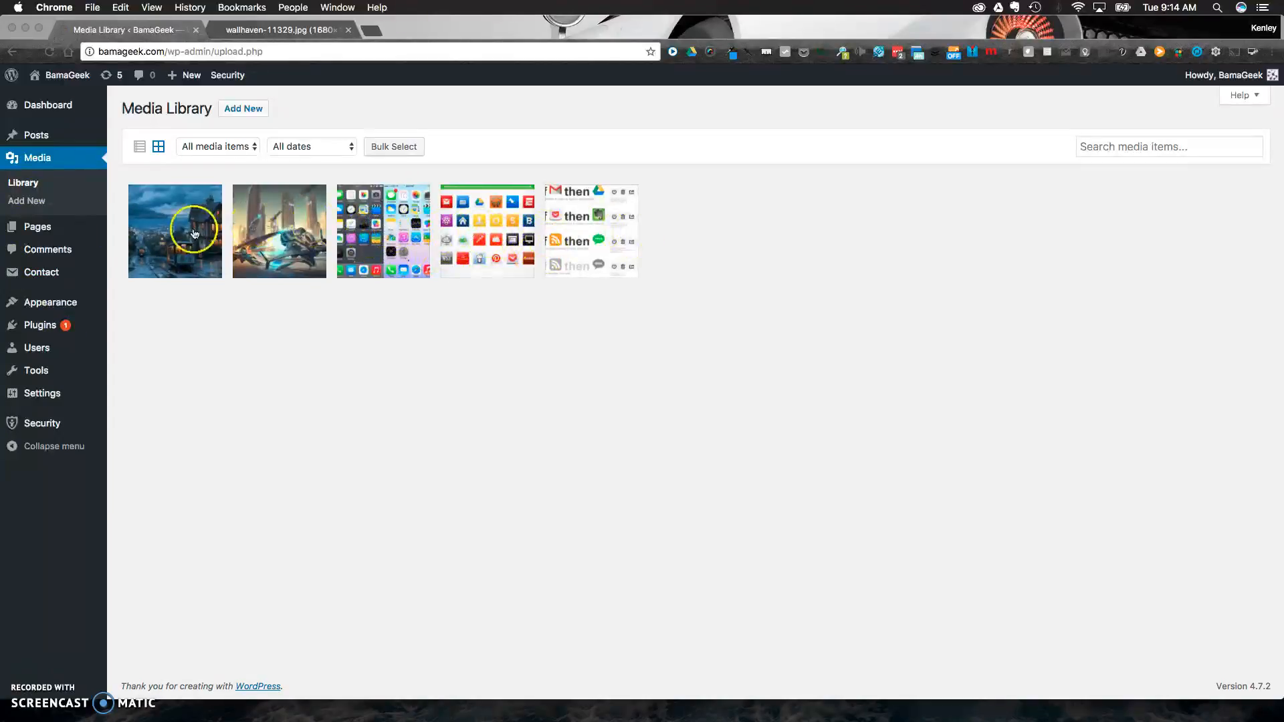
left_click(283, 232)
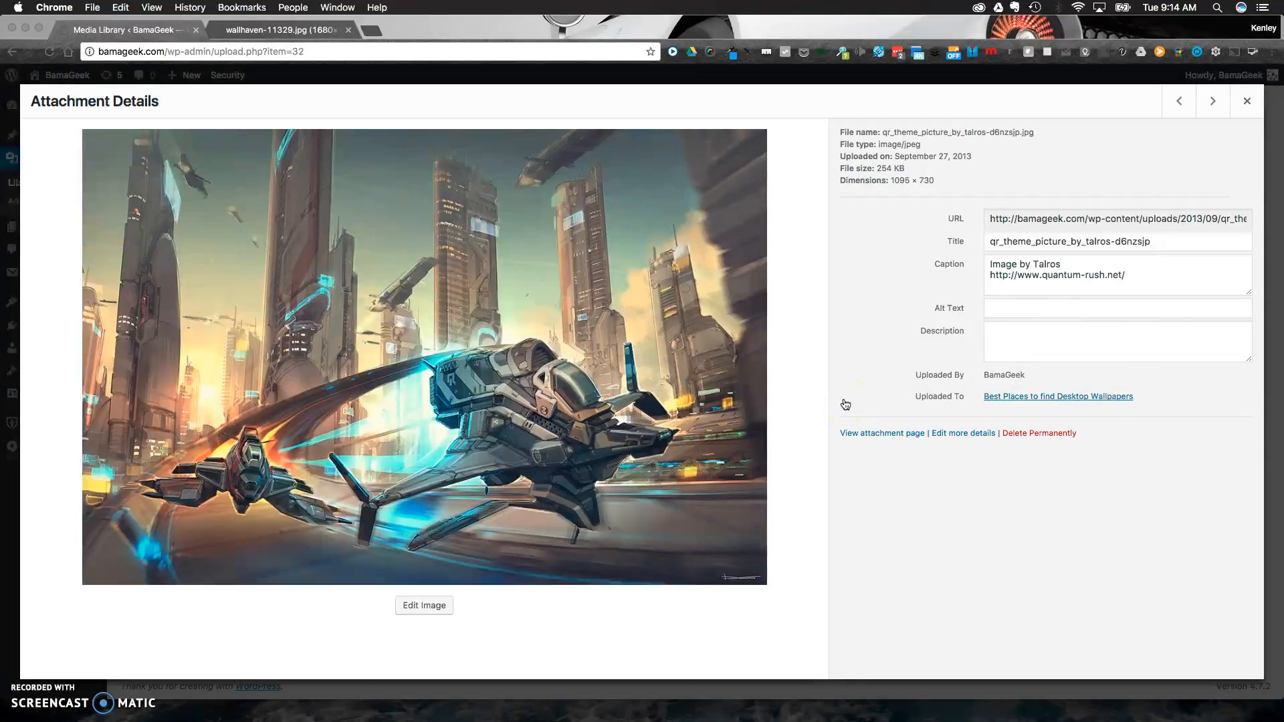
left_click(1051, 438)
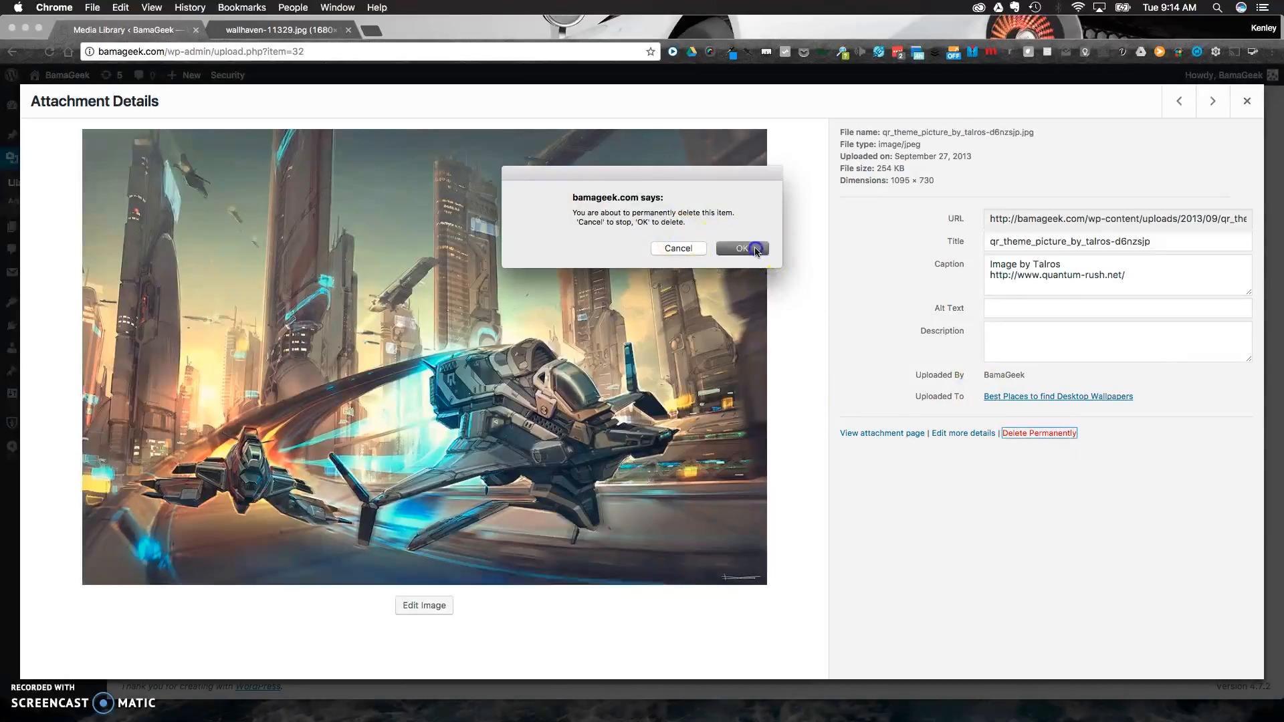
left_click(741, 247)
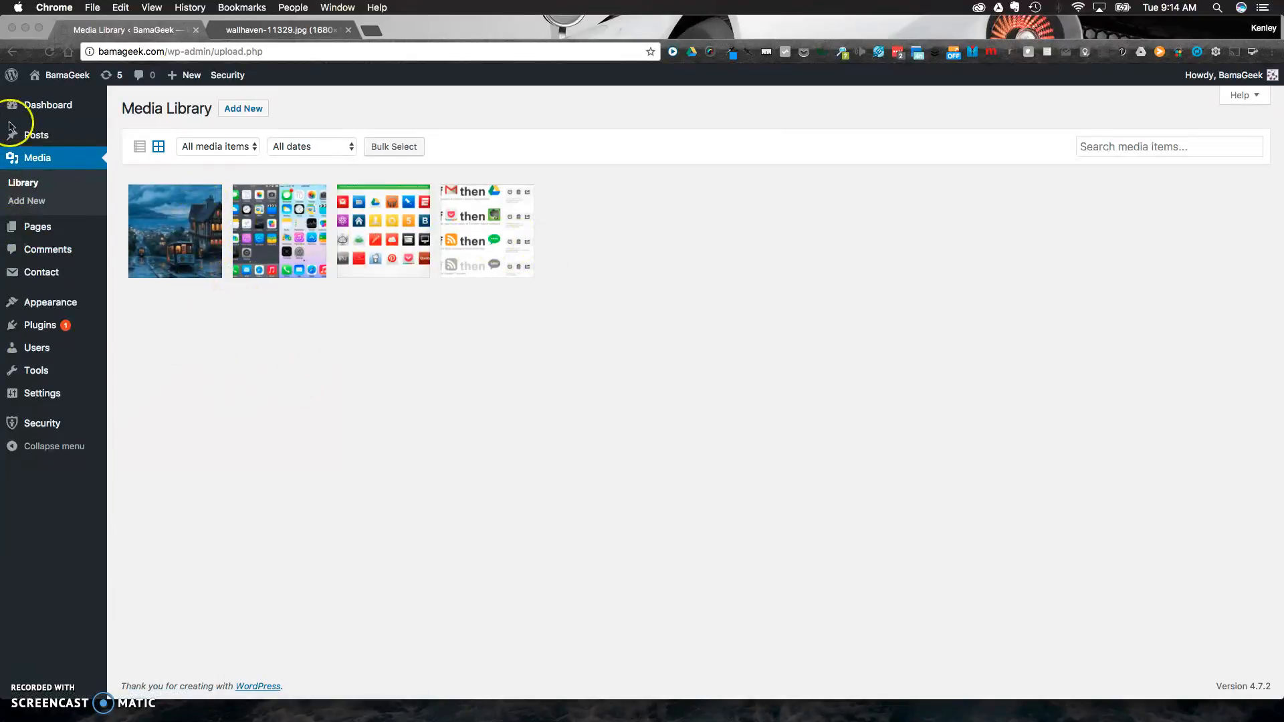
Open the post "What is IFTTT and why you must use it!" and start adding media at the beginning of its text.
mouse_move(34, 133)
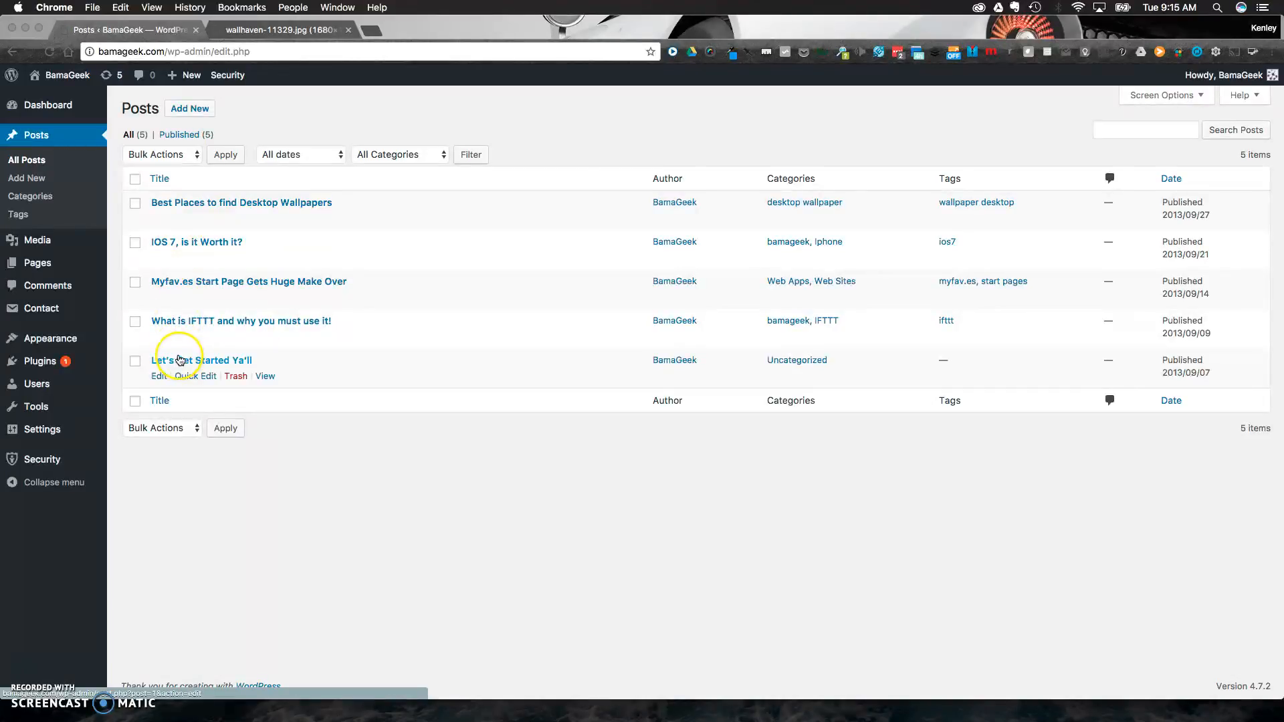
left_click(202, 323)
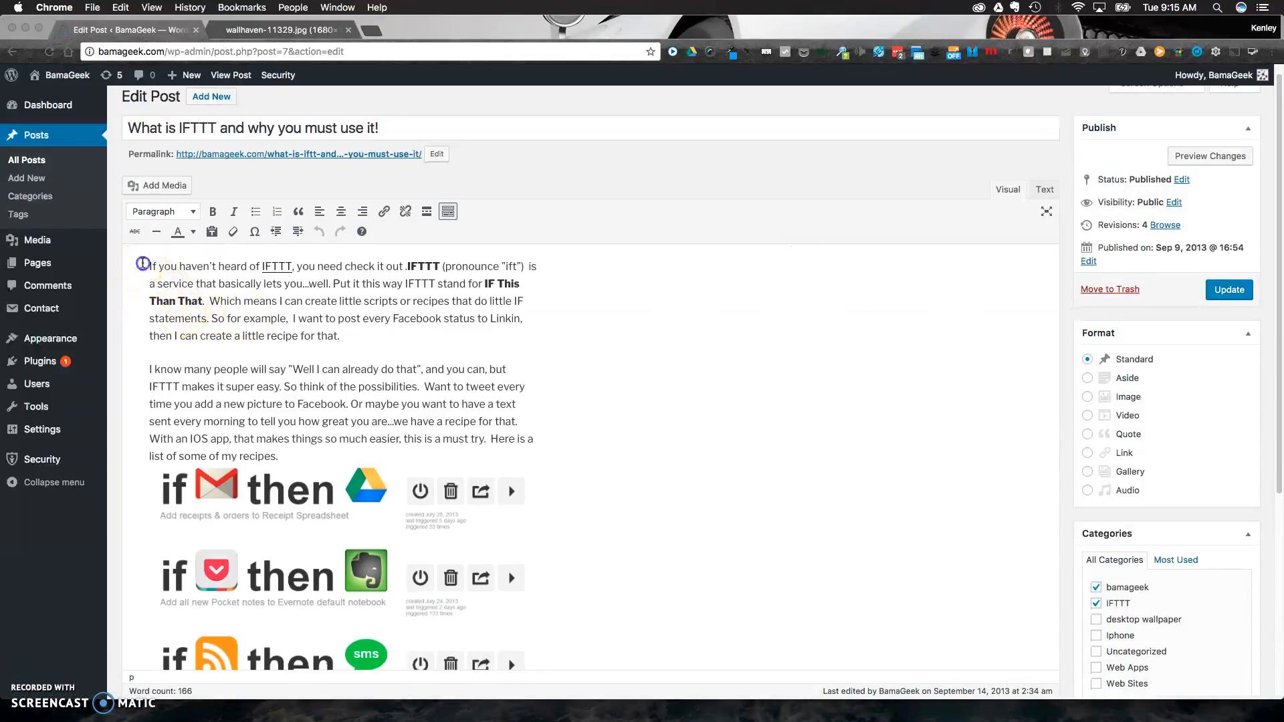
left_click(149, 266)
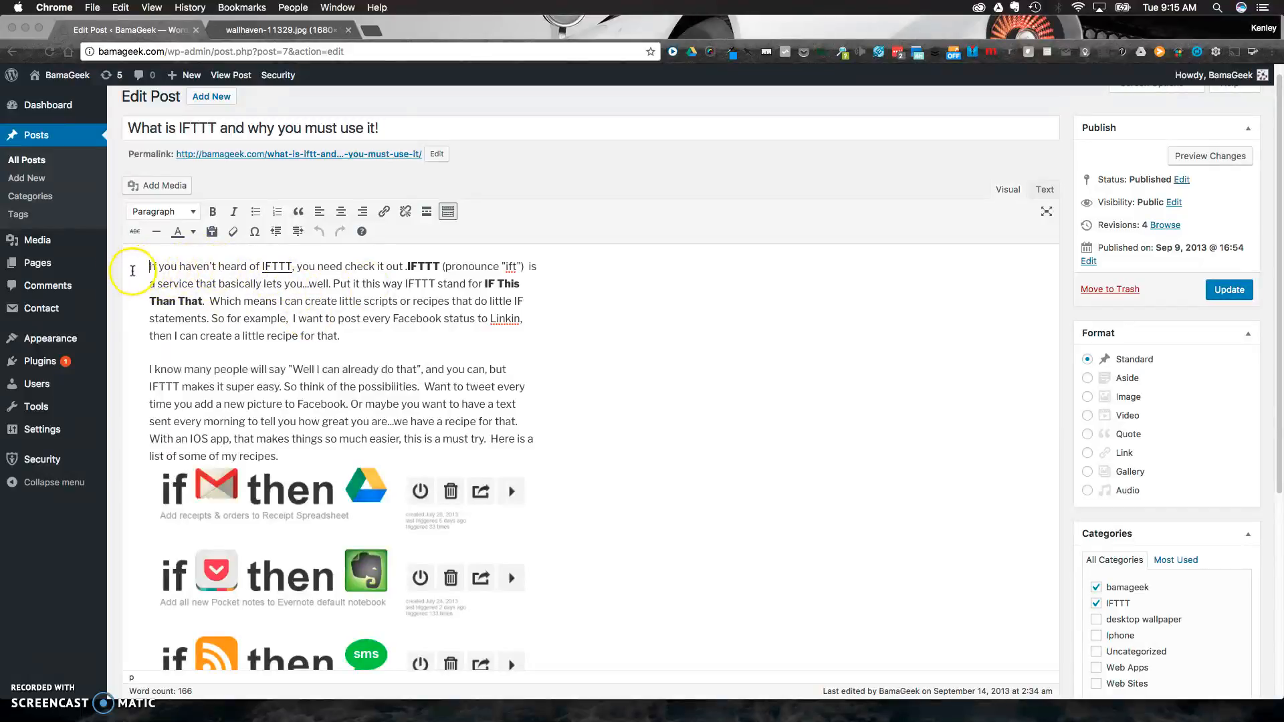
left_click(155, 187)
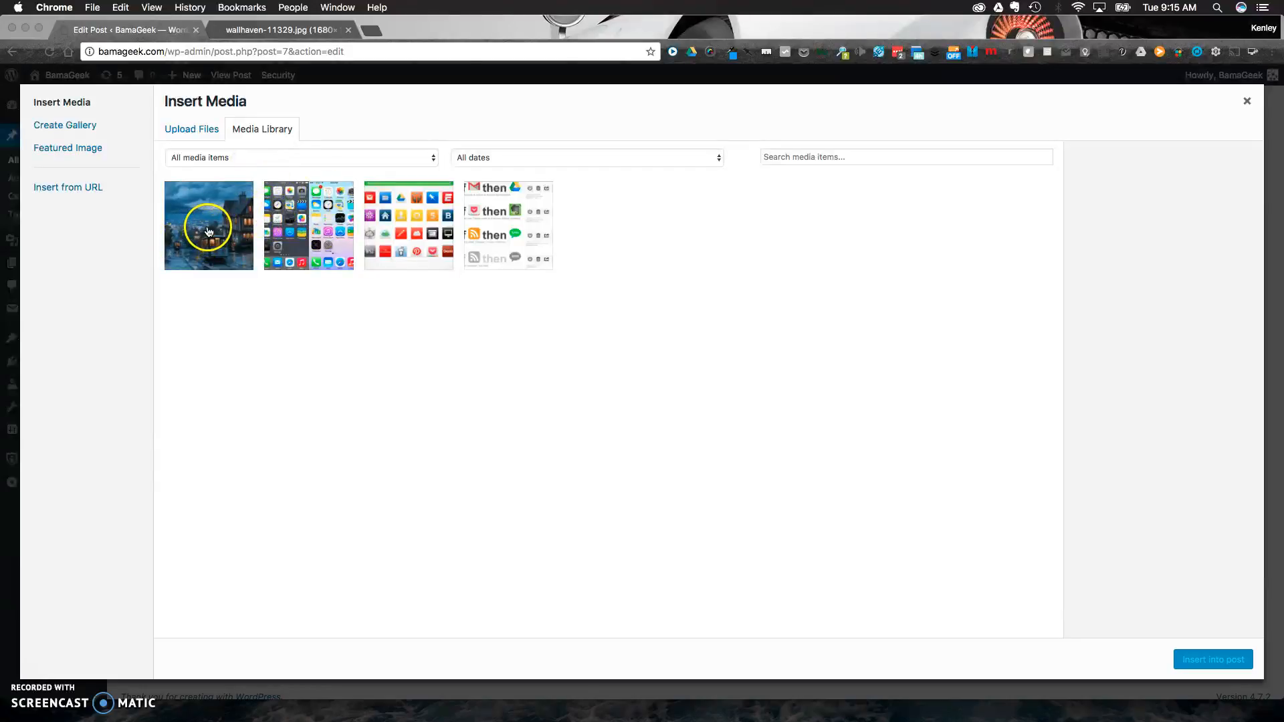
left_click(195, 131)
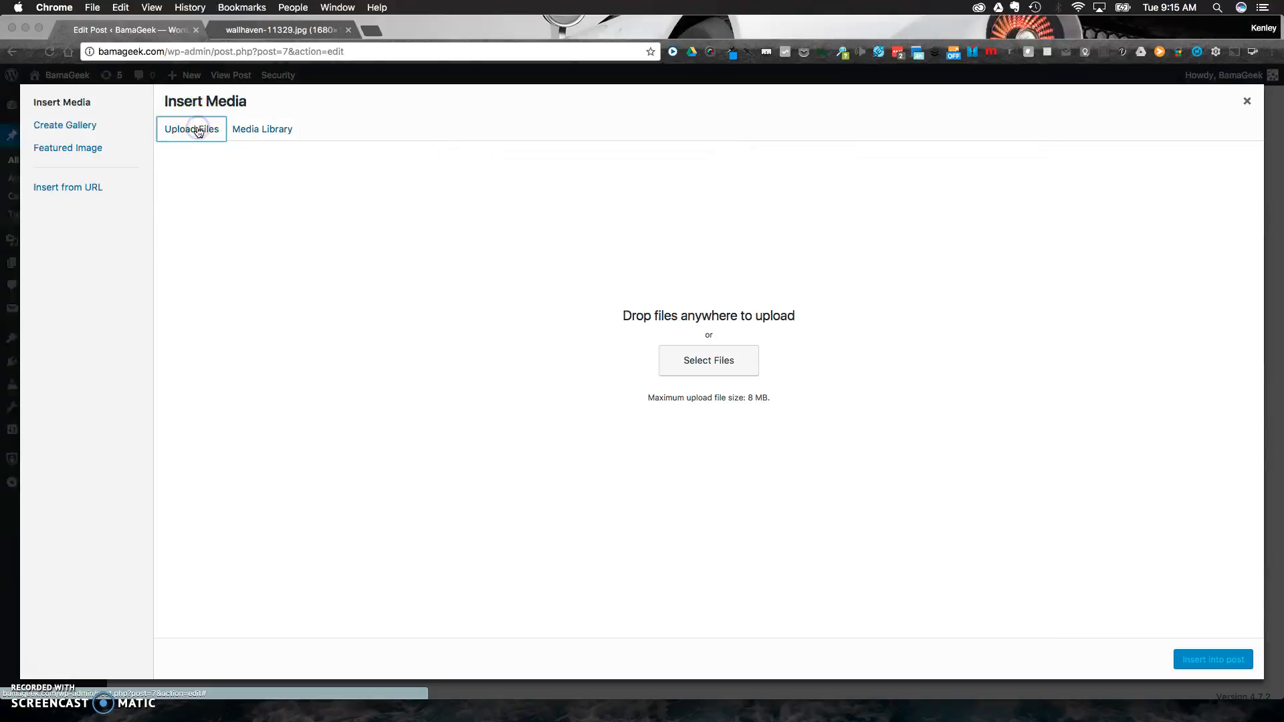
left_click(732, 363)
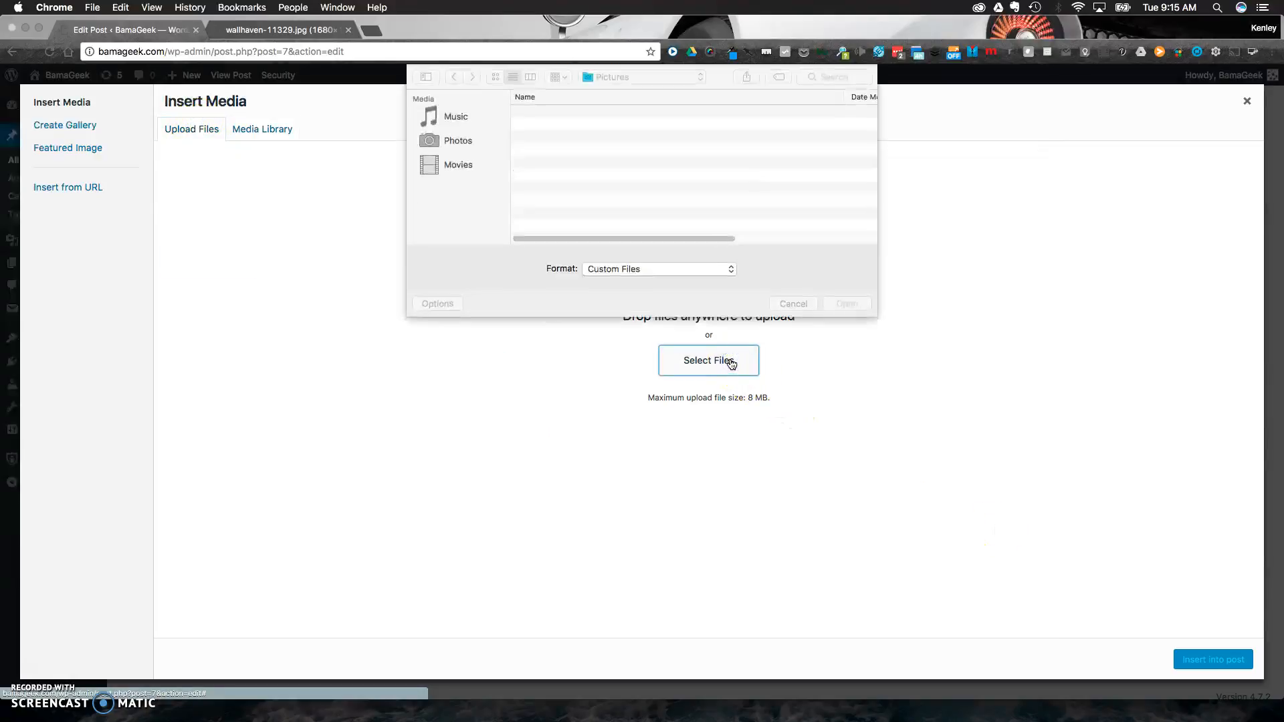
left_click(793, 305)
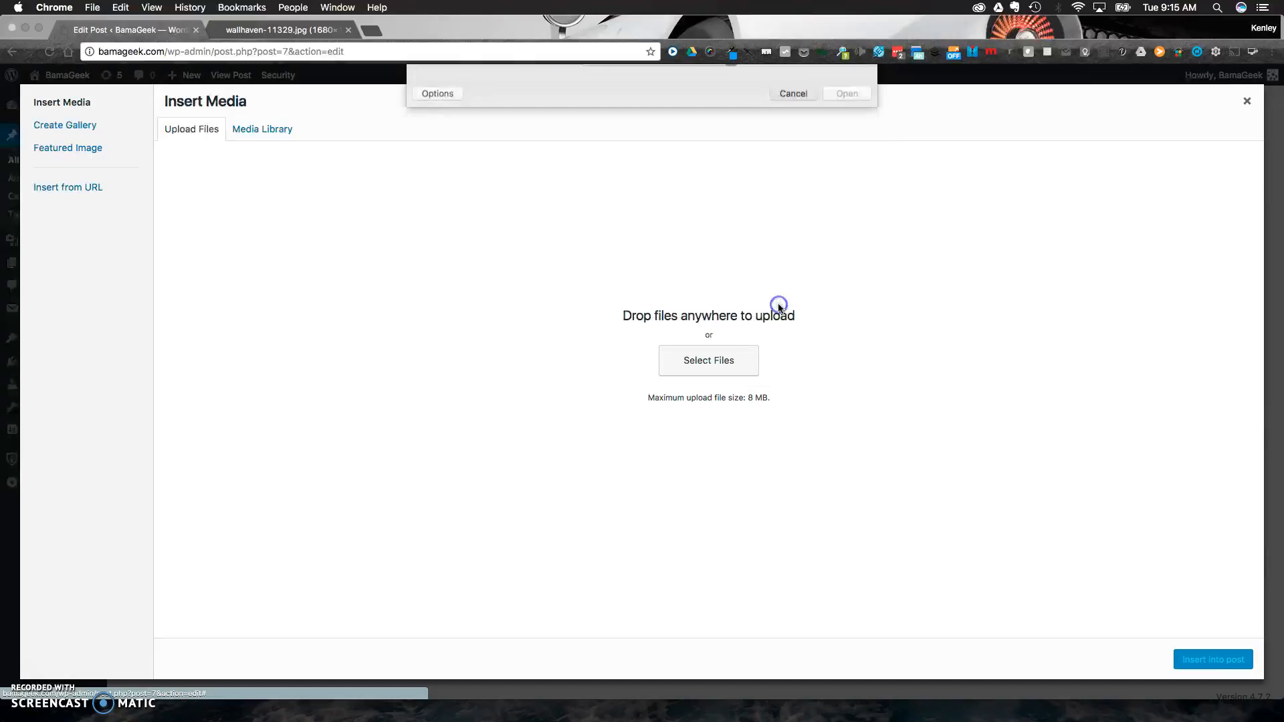
Choose the San Francisco image from the media library, with Medium – 300 × 188 size and Left alignment.
left_click(269, 131)
left_click(216, 230)
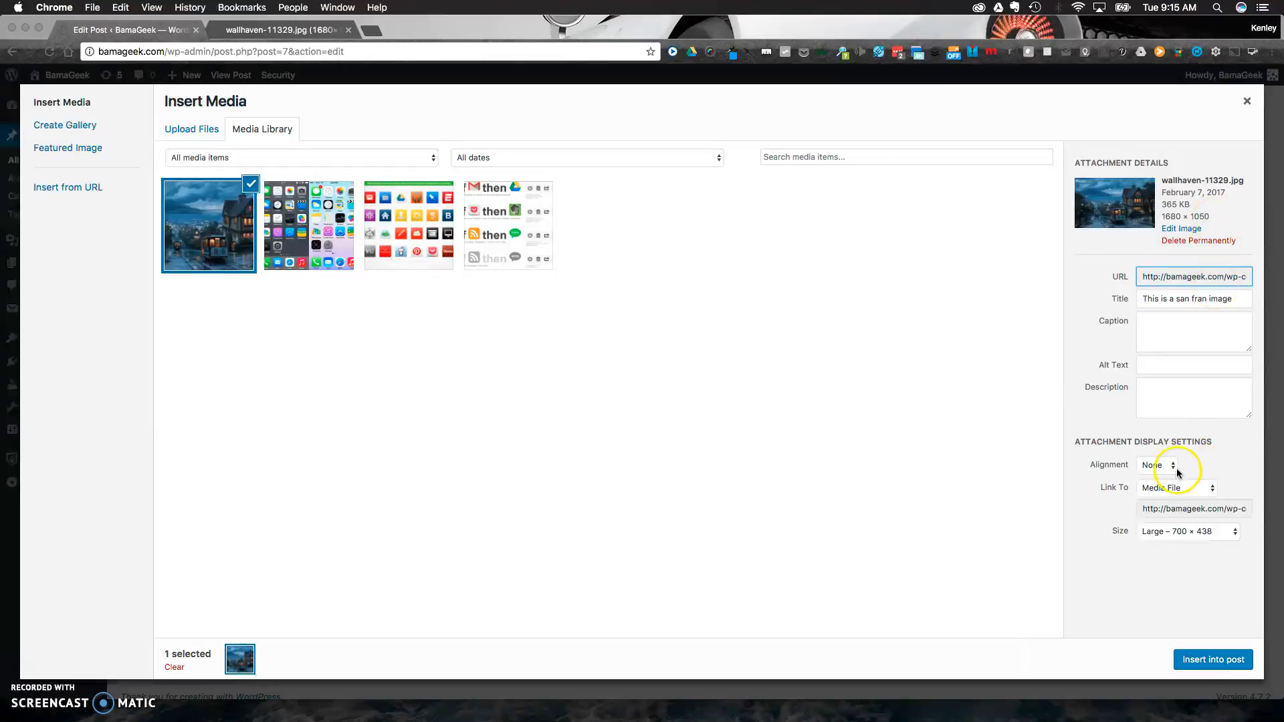
left_click(1181, 535)
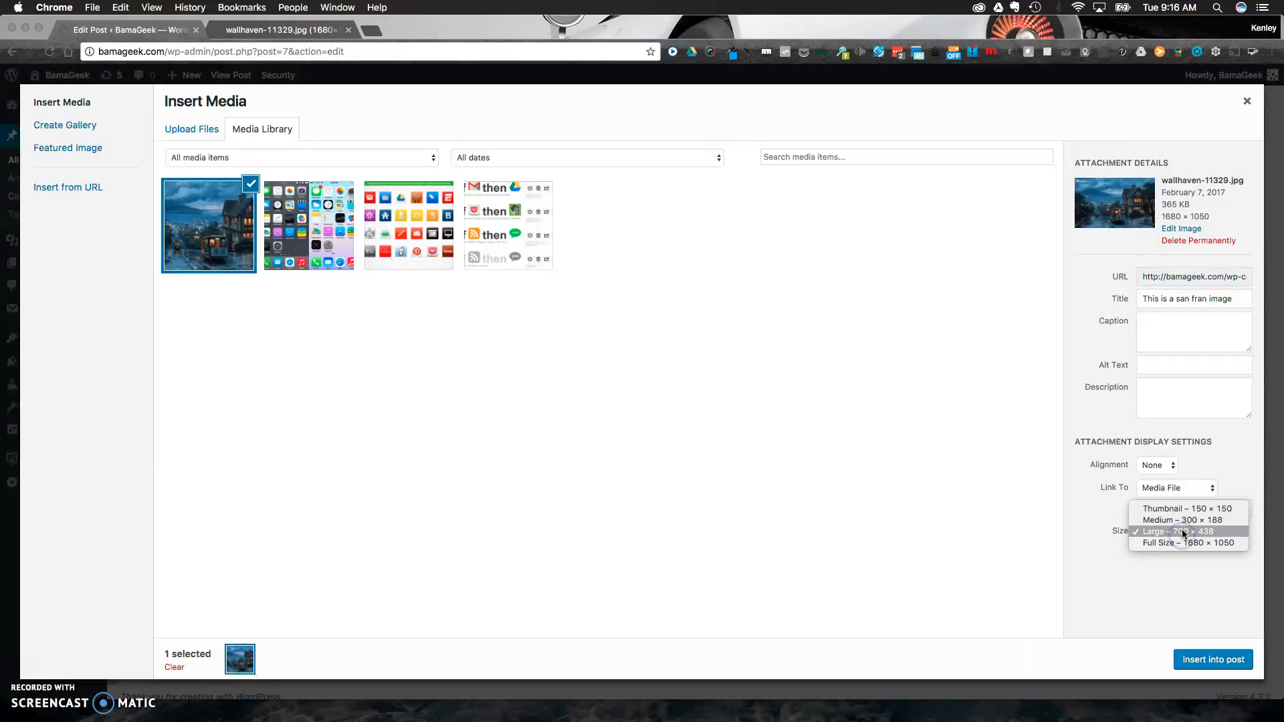
left_click(1188, 522)
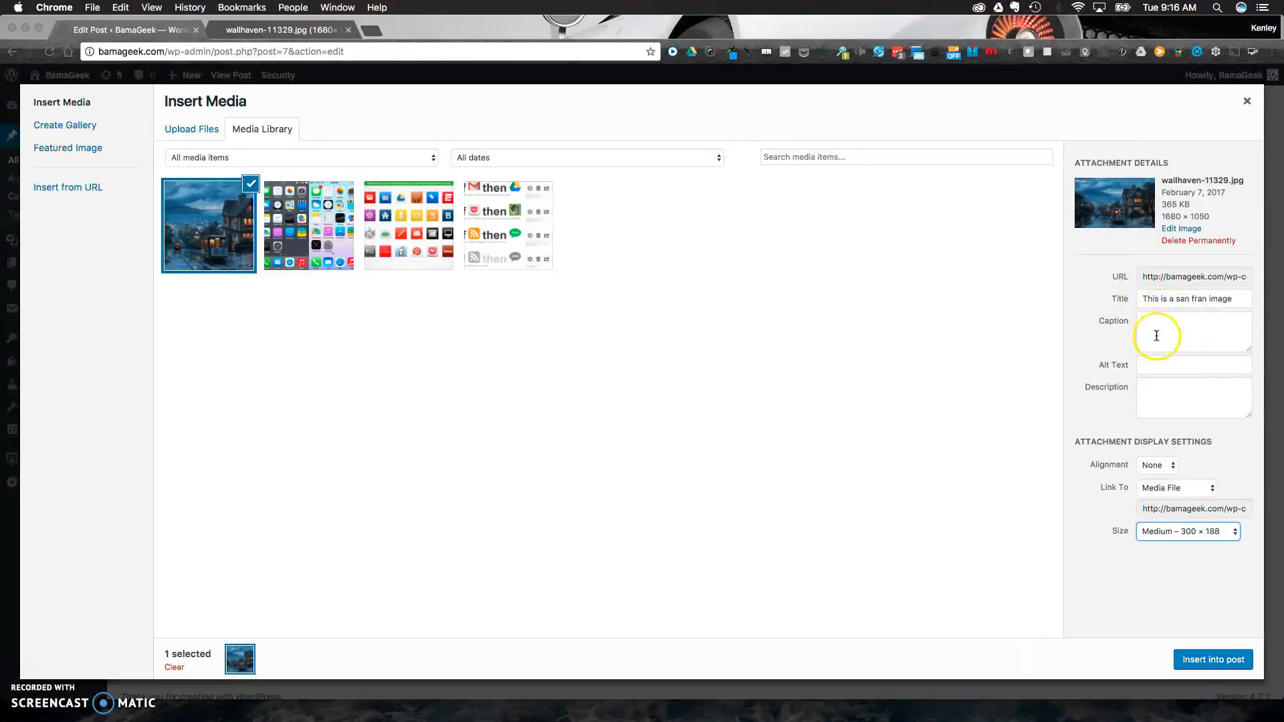
left_click(1158, 466)
left_click(1164, 435)
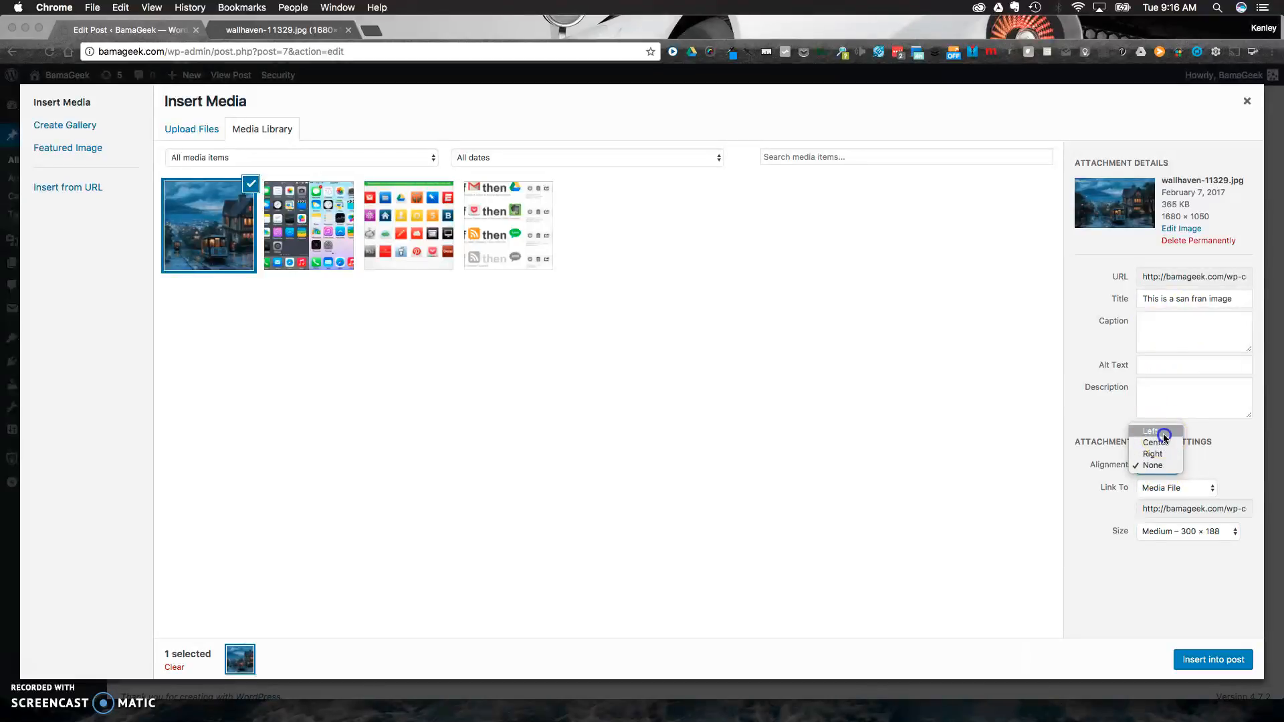
Set the image's link target to None and insert the image into the post.
left_click(1172, 487)
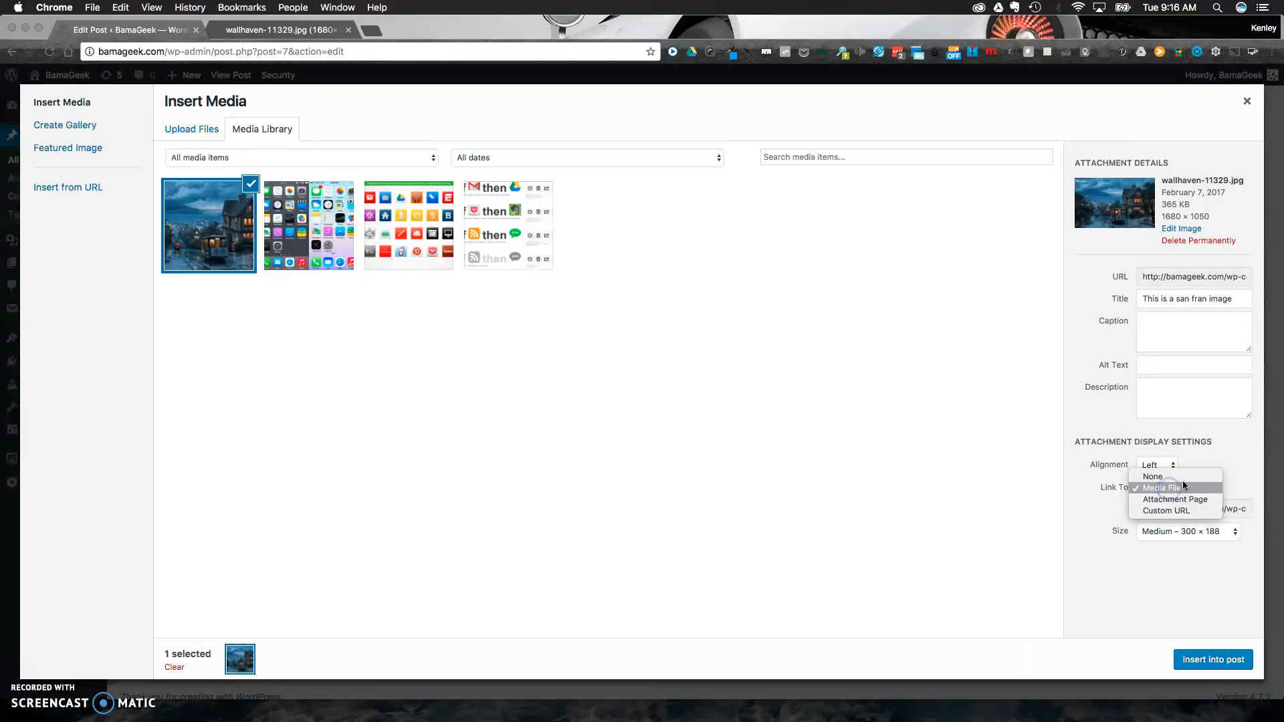
left_click(1223, 460)
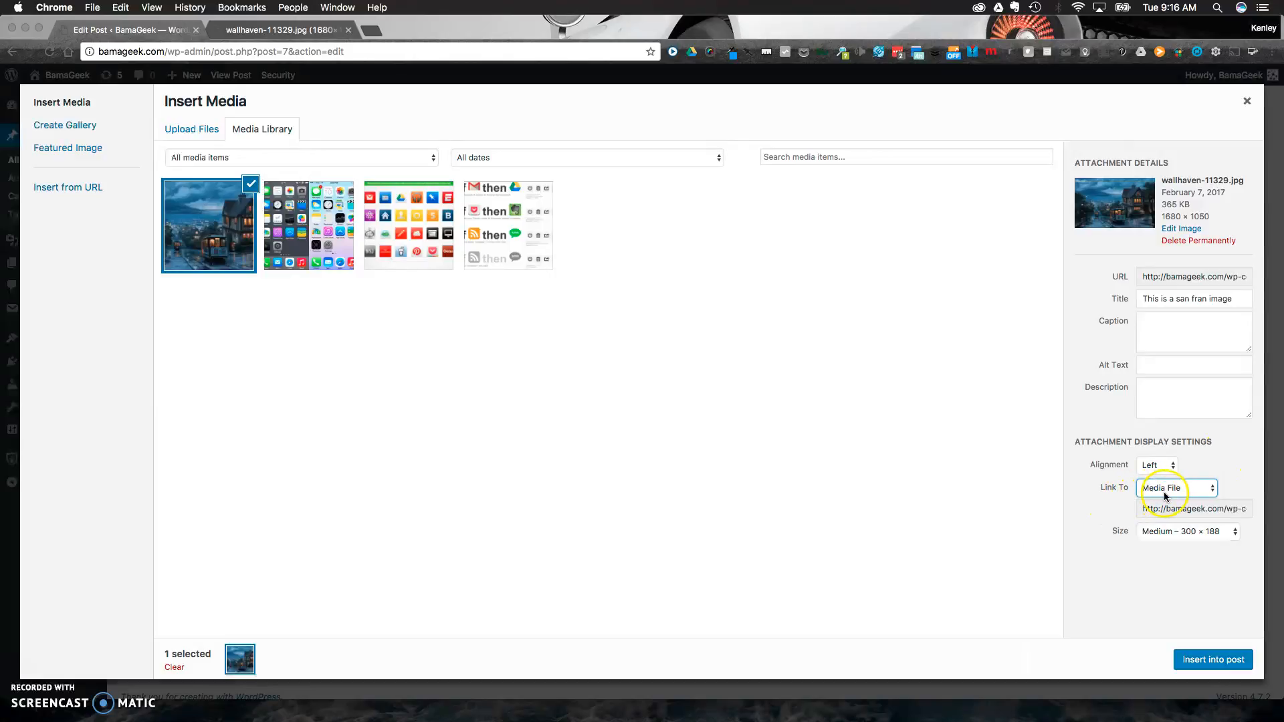
left_click(1171, 493)
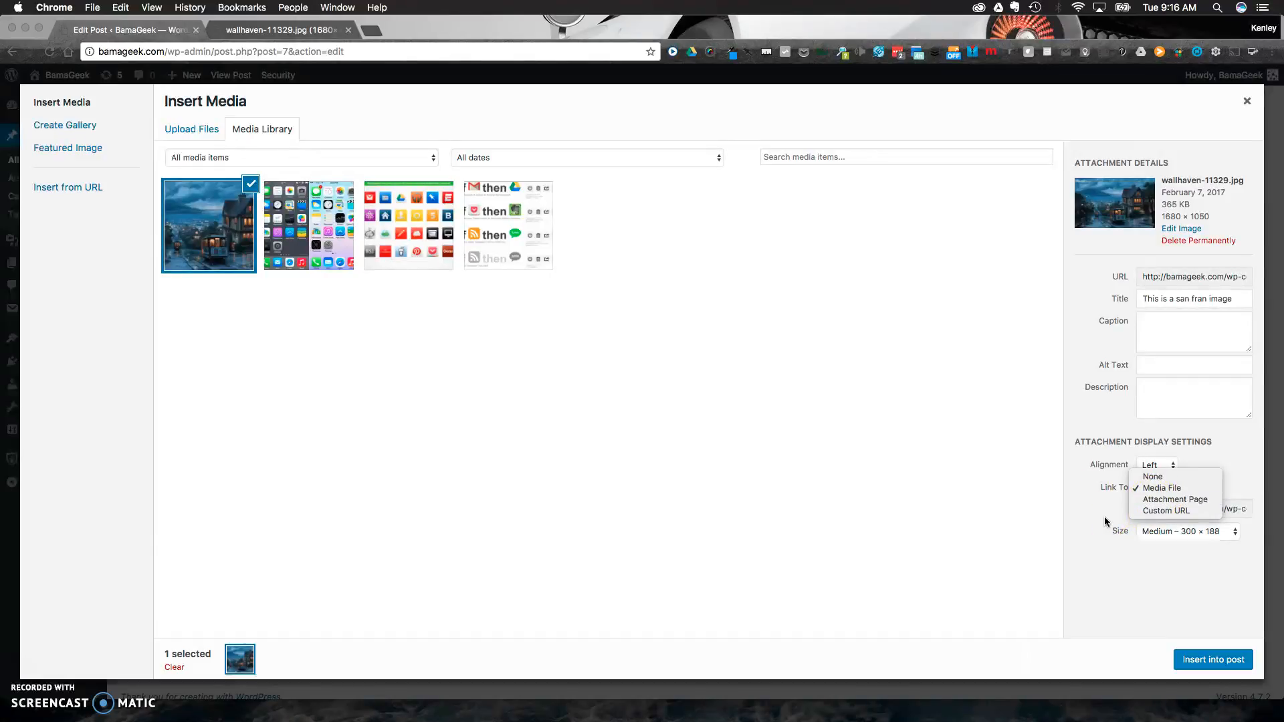
left_click(1154, 510)
left_click(1179, 487)
left_click(1175, 454)
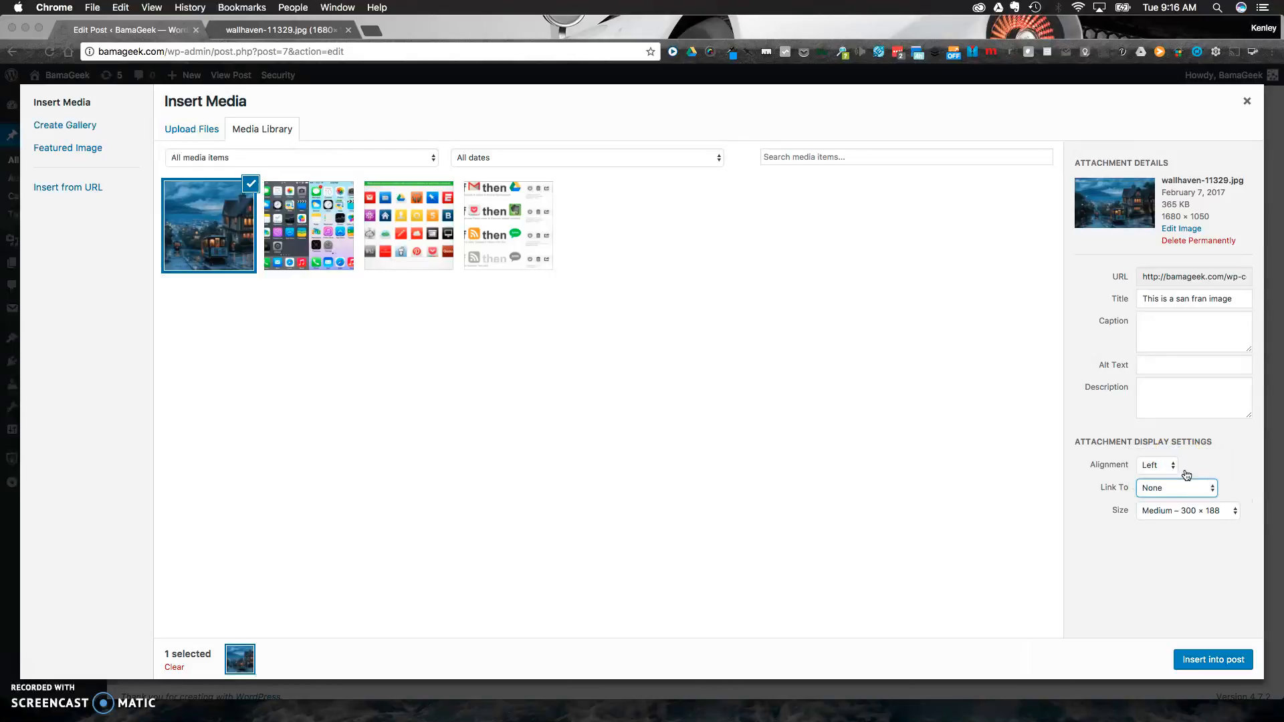
left_click(1213, 659)
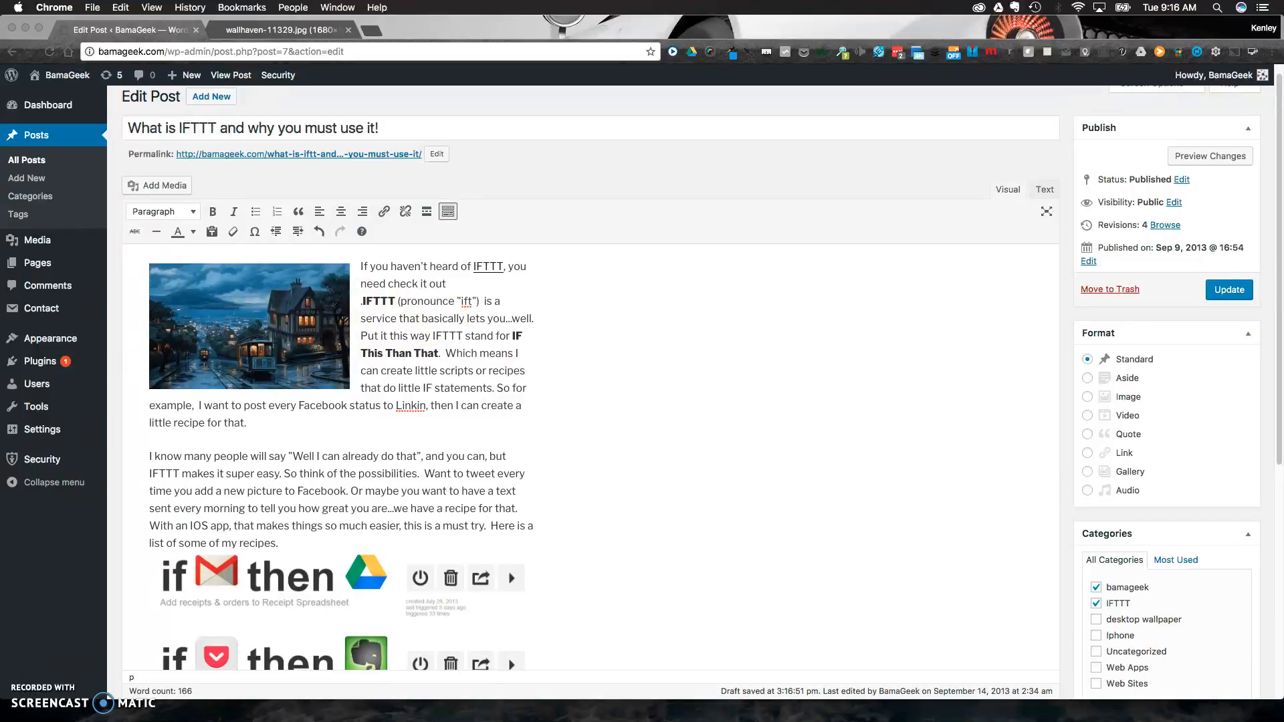
Update the post, view its published page with the image, and return to editing the post.
left_click(1228, 289)
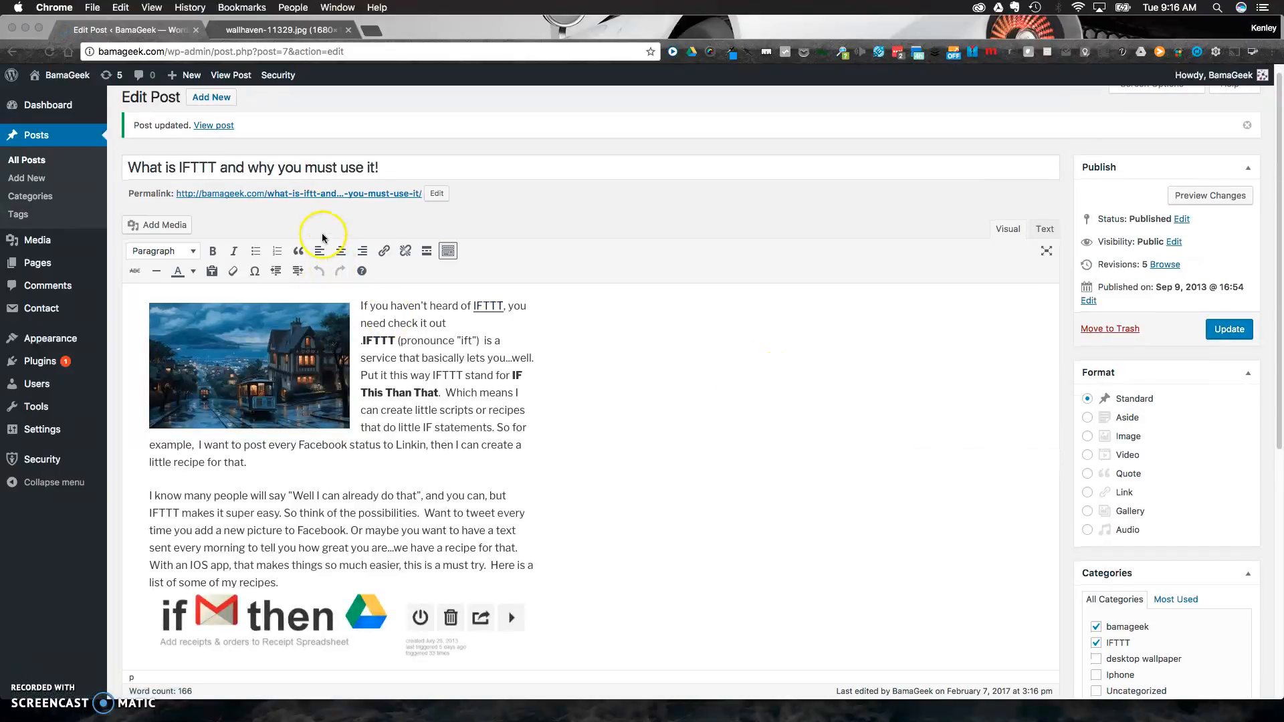
left_click(304, 194)
scroll(508, 400, "down", 1)
scroll(508, 400, "up", 1)
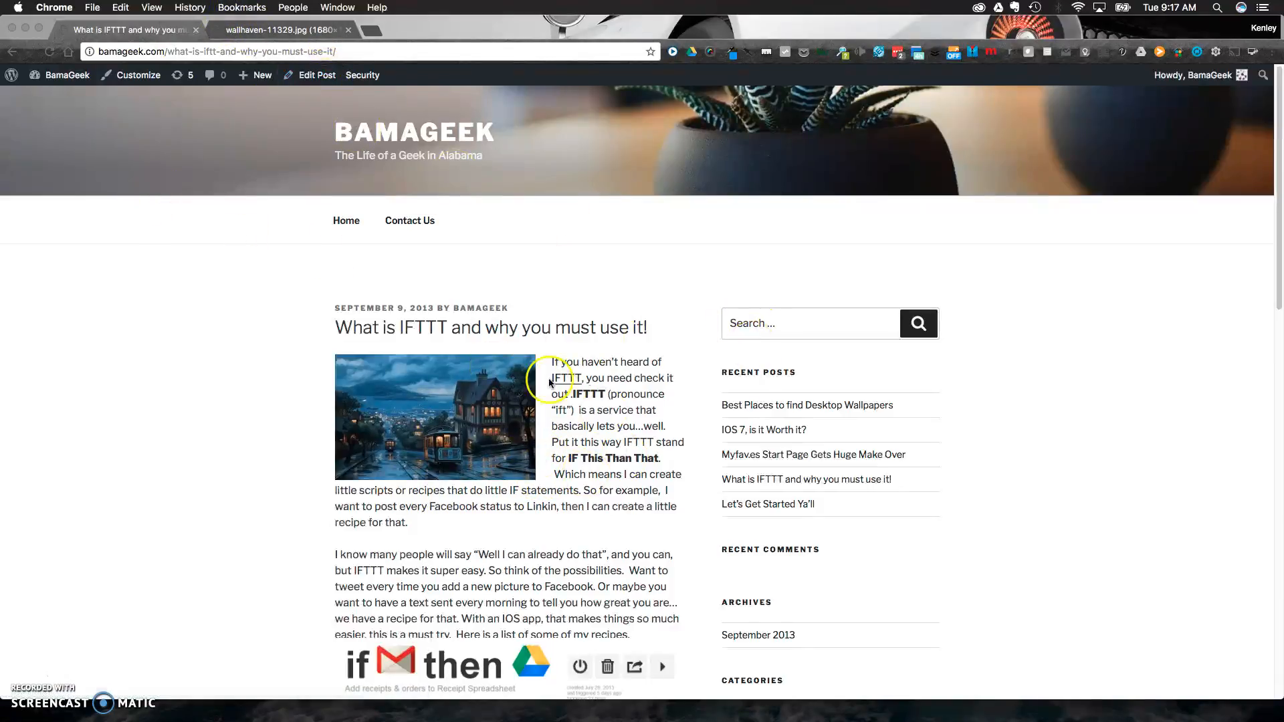
left_click(318, 79)
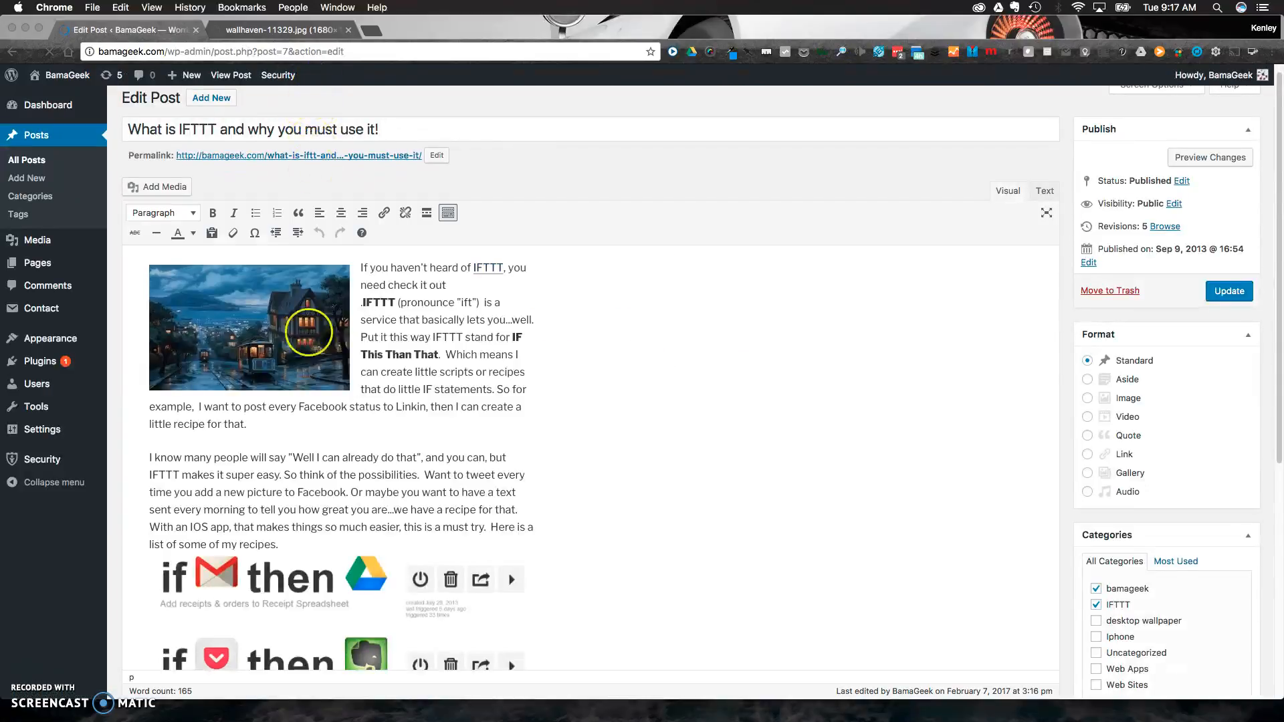
Try center, right and no alignment on the post's San Francisco image, and restore its left alignment.
left_click(274, 332)
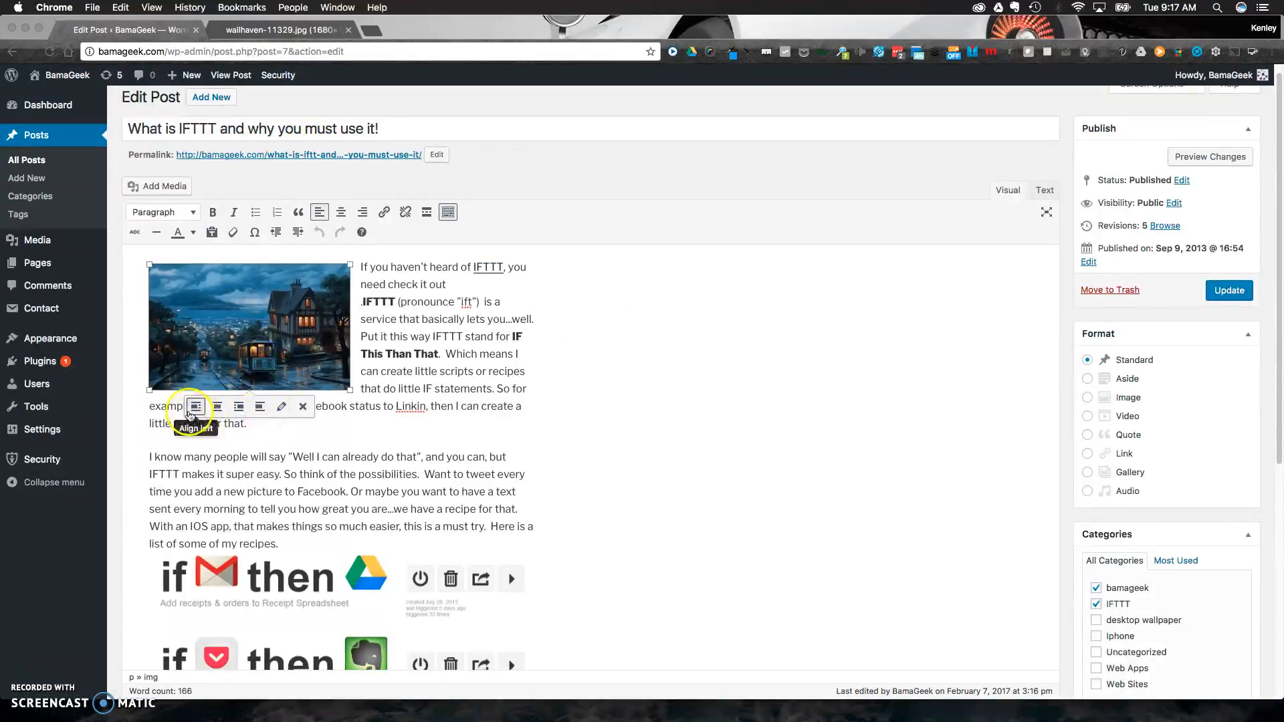
left_click(711, 376)
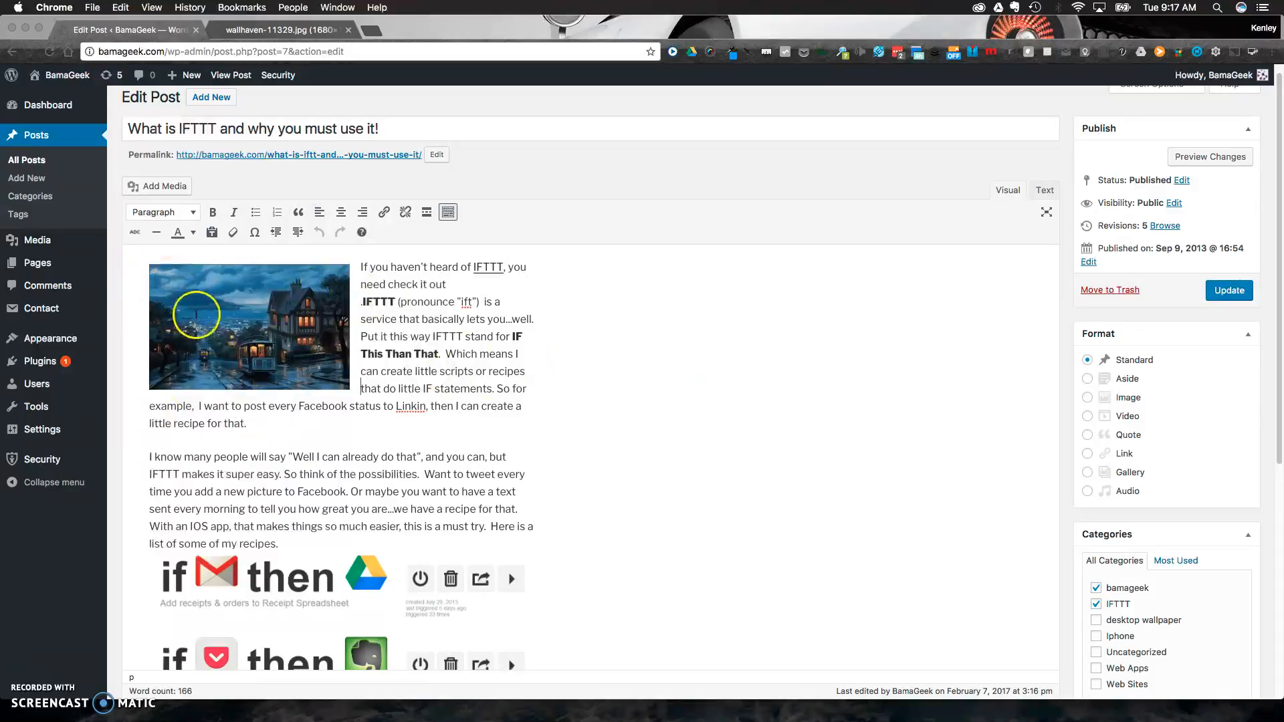
left_click(198, 316)
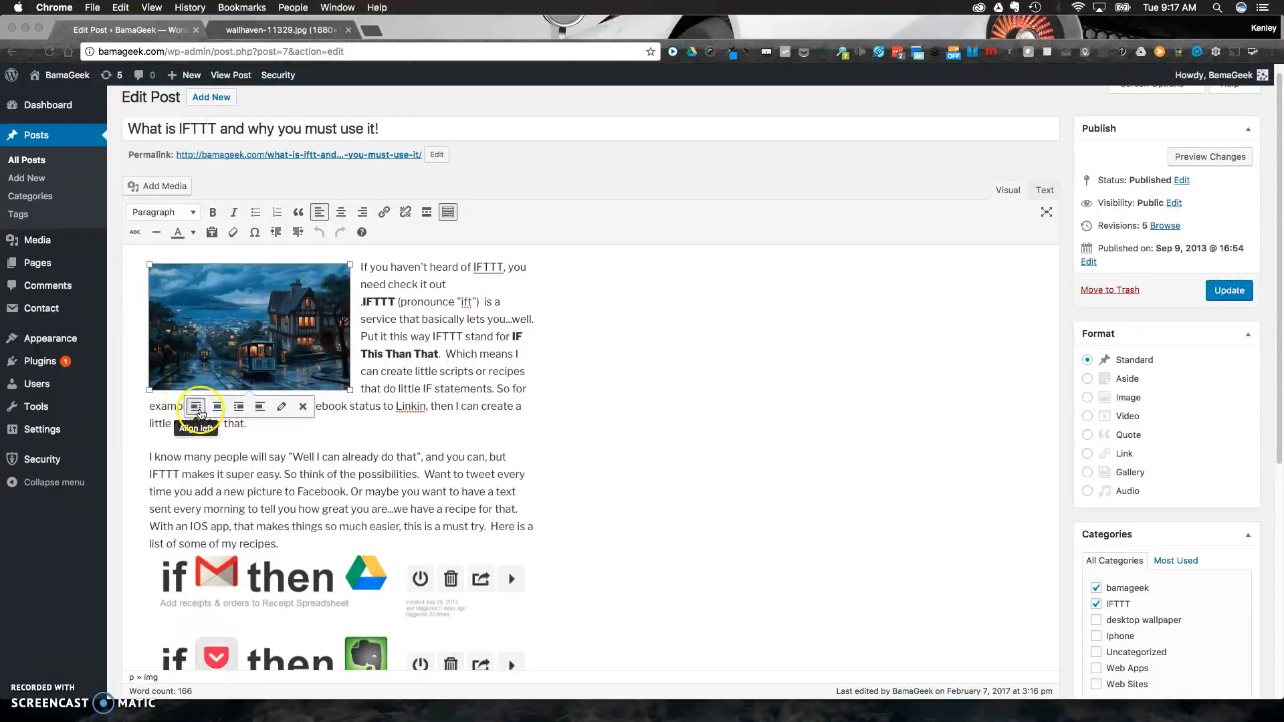
left_click(209, 409)
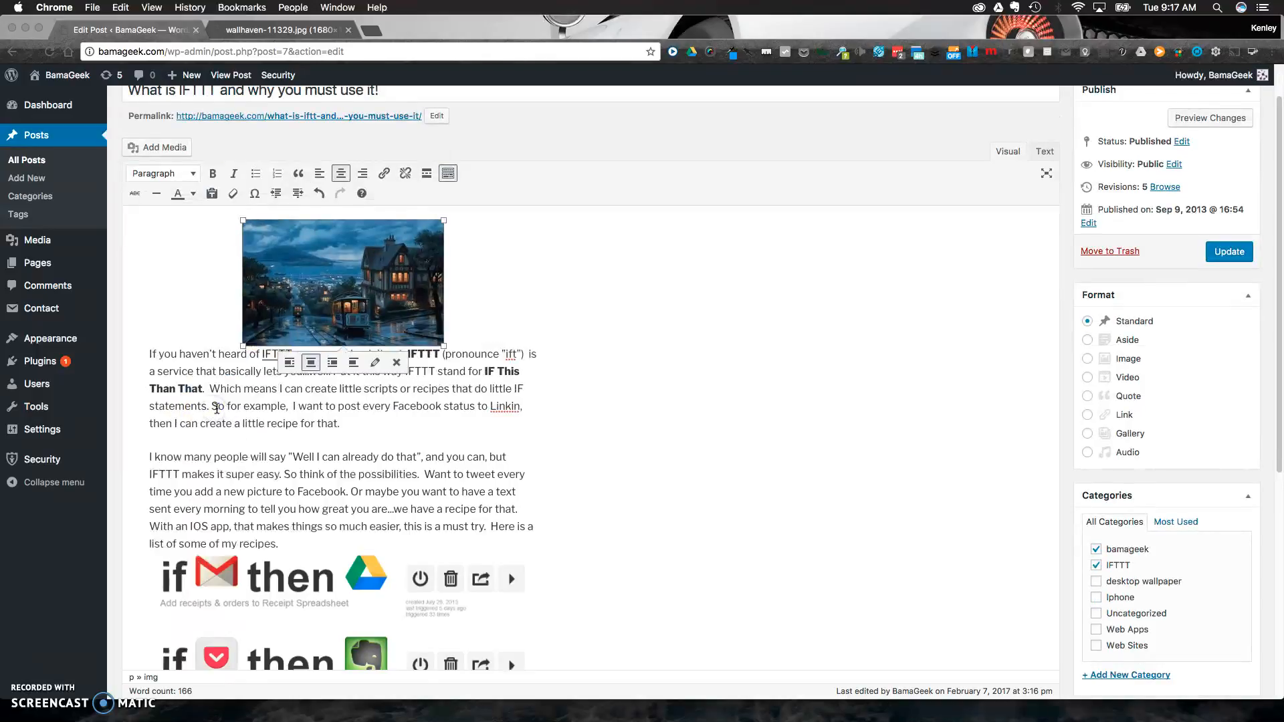
left_click(331, 364)
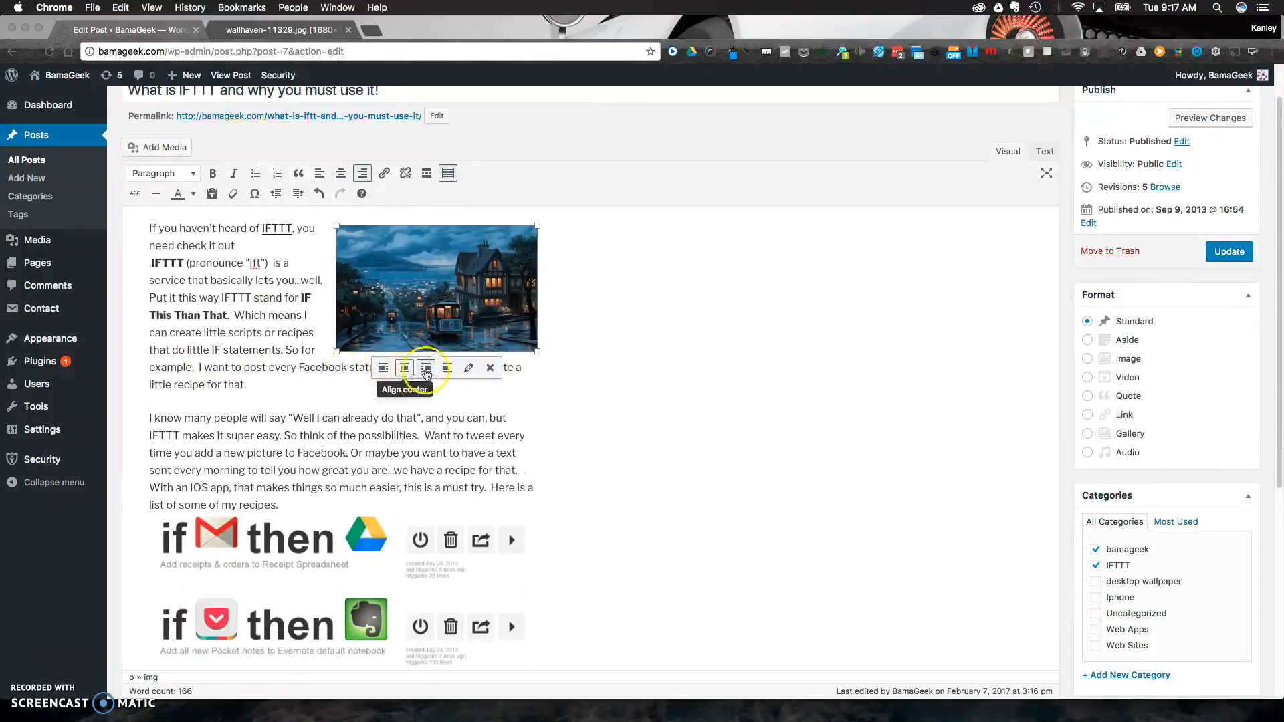
left_click(441, 372)
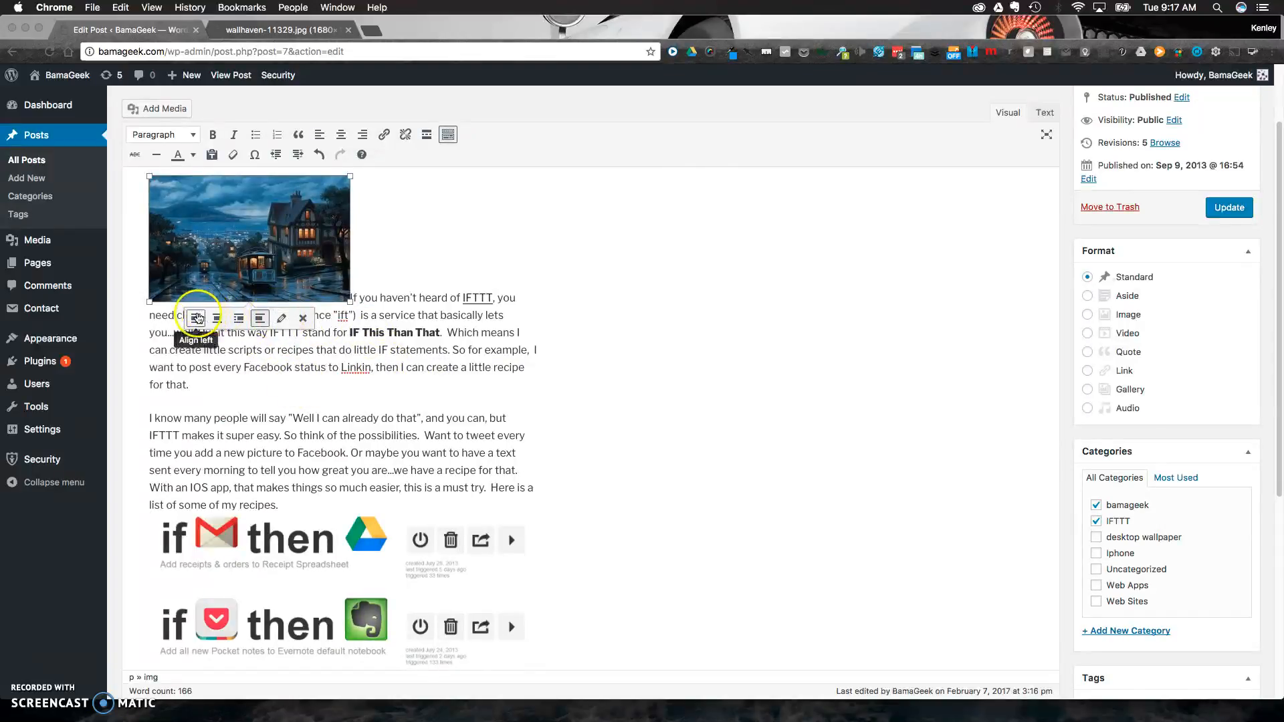
left_click(196, 318)
Edit the San Francisco image's details in the post and update its display size to Large – 700 × 438.
left_click(282, 324)
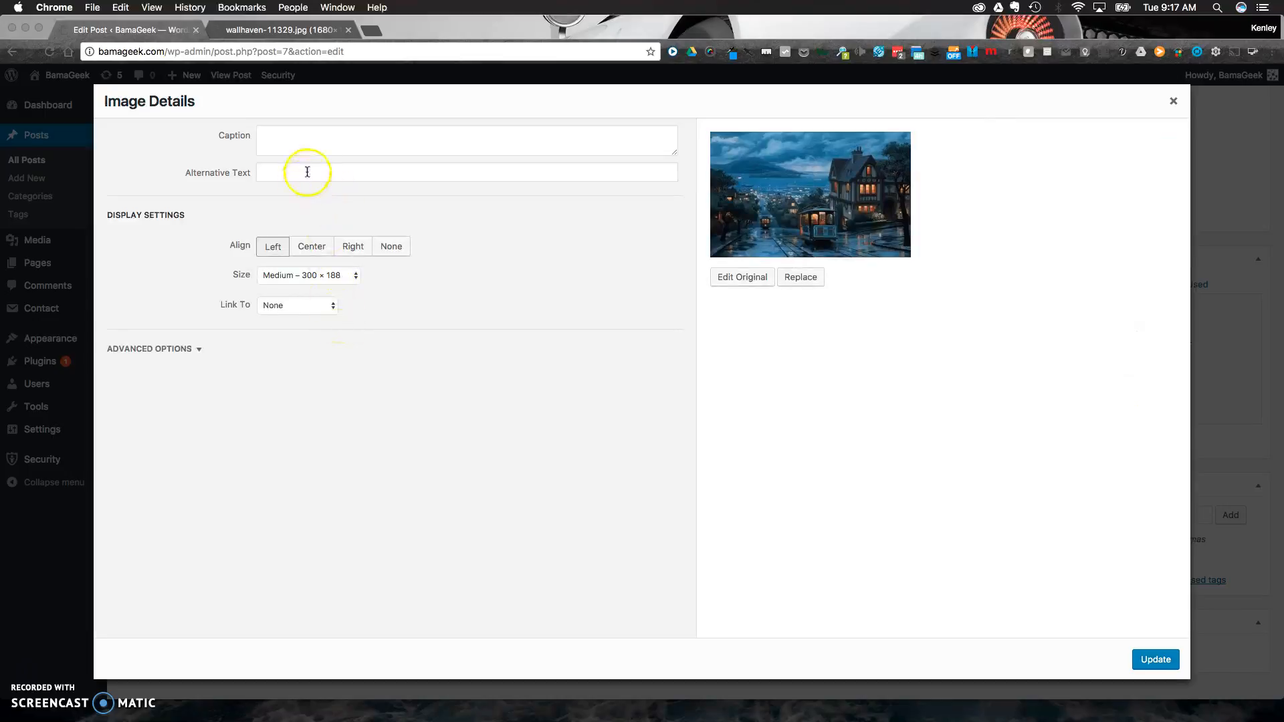
left_click(307, 148)
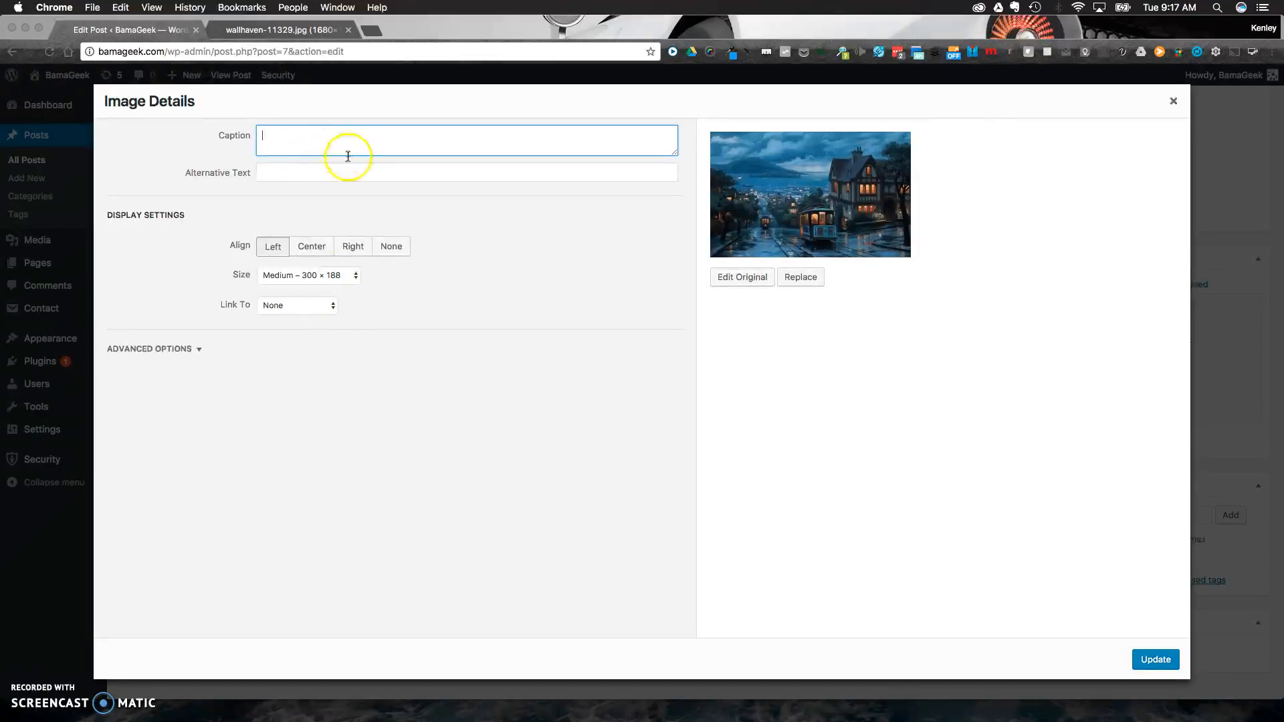
left_click(313, 275)
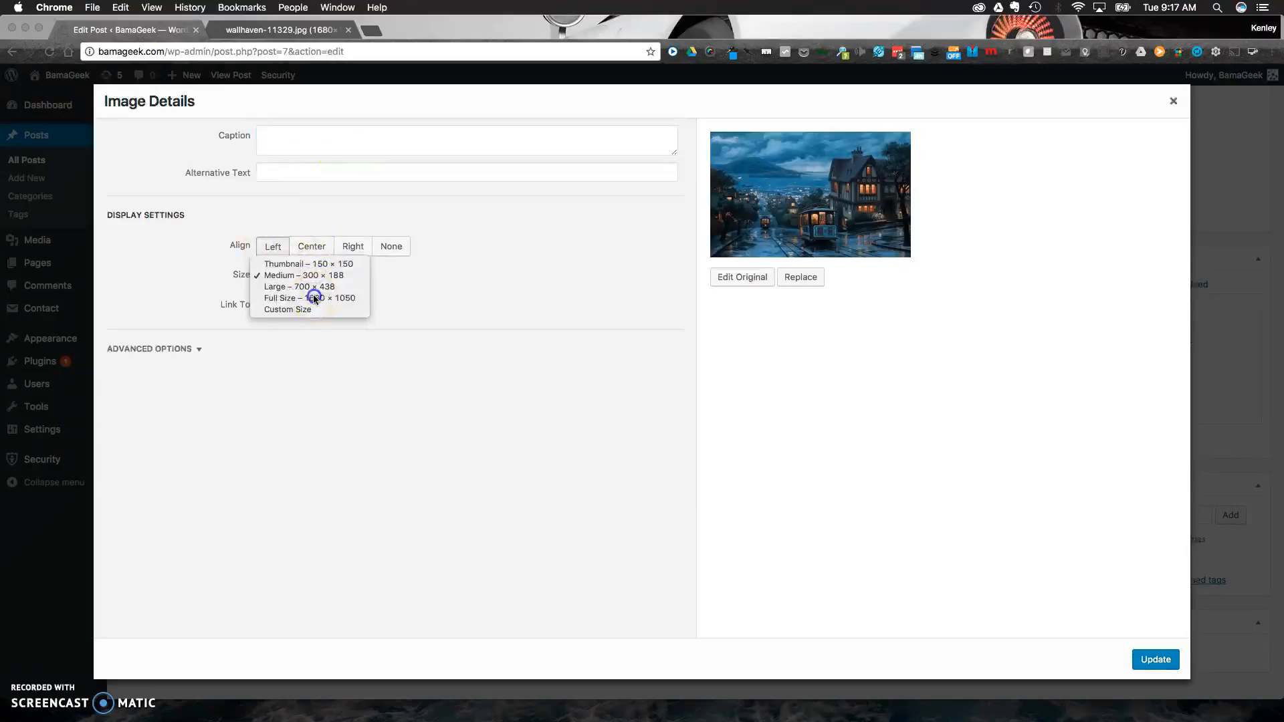
left_click(312, 298)
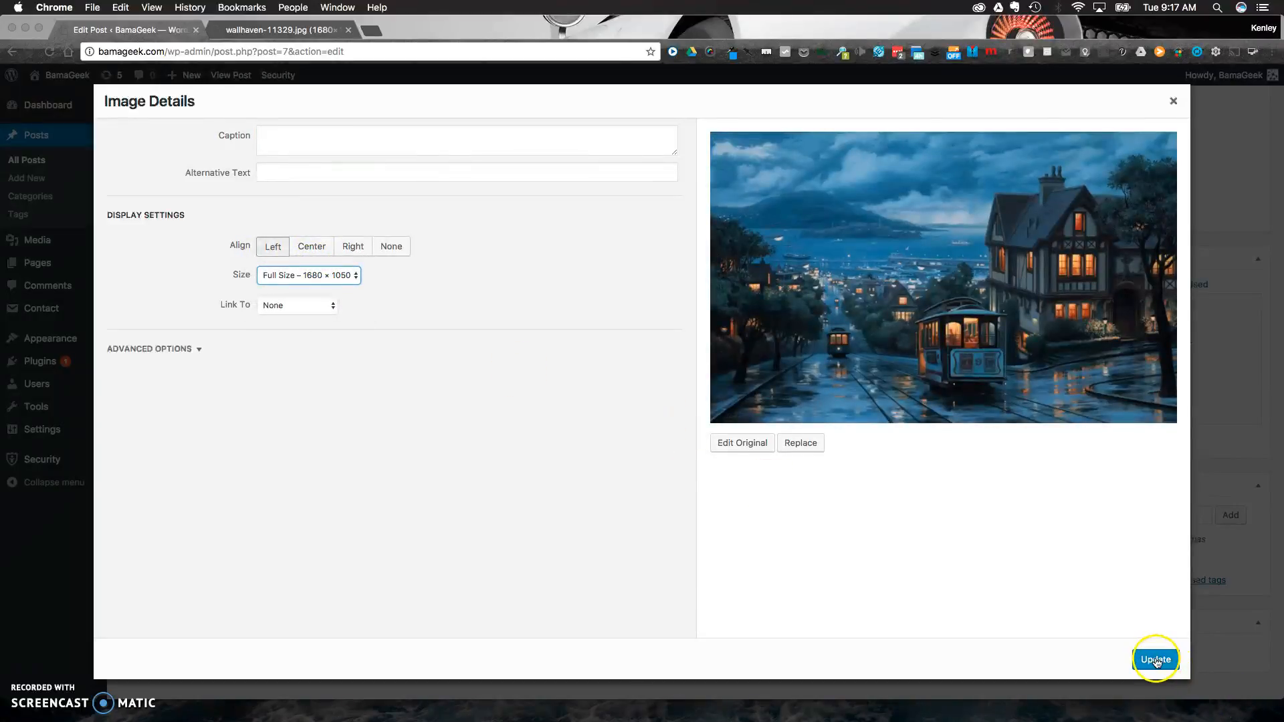
left_click(340, 277)
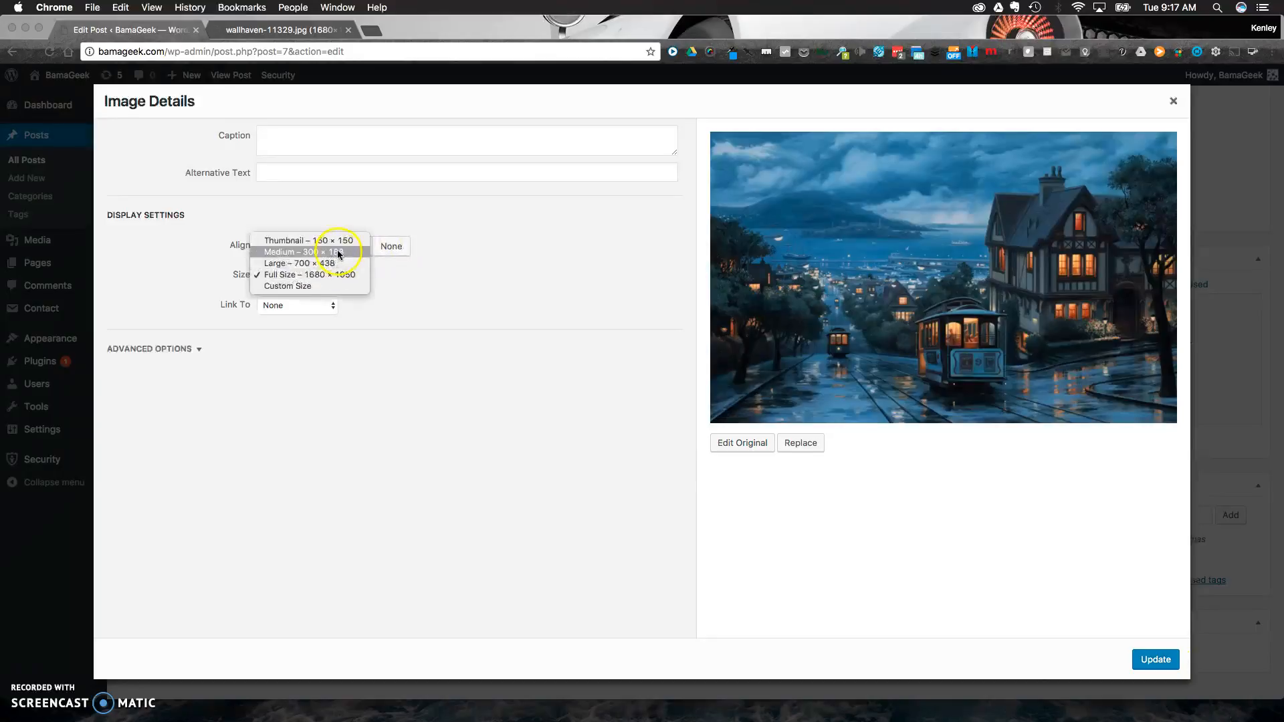
left_click(332, 263)
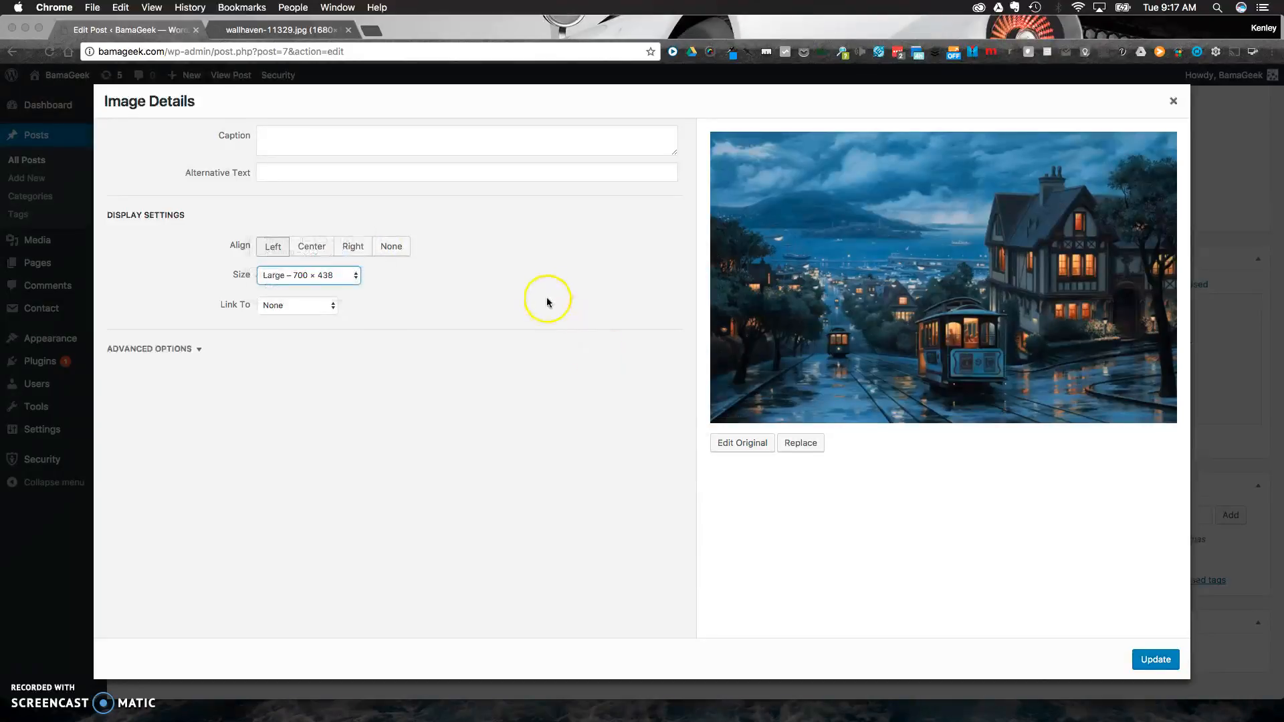
left_click(1152, 656)
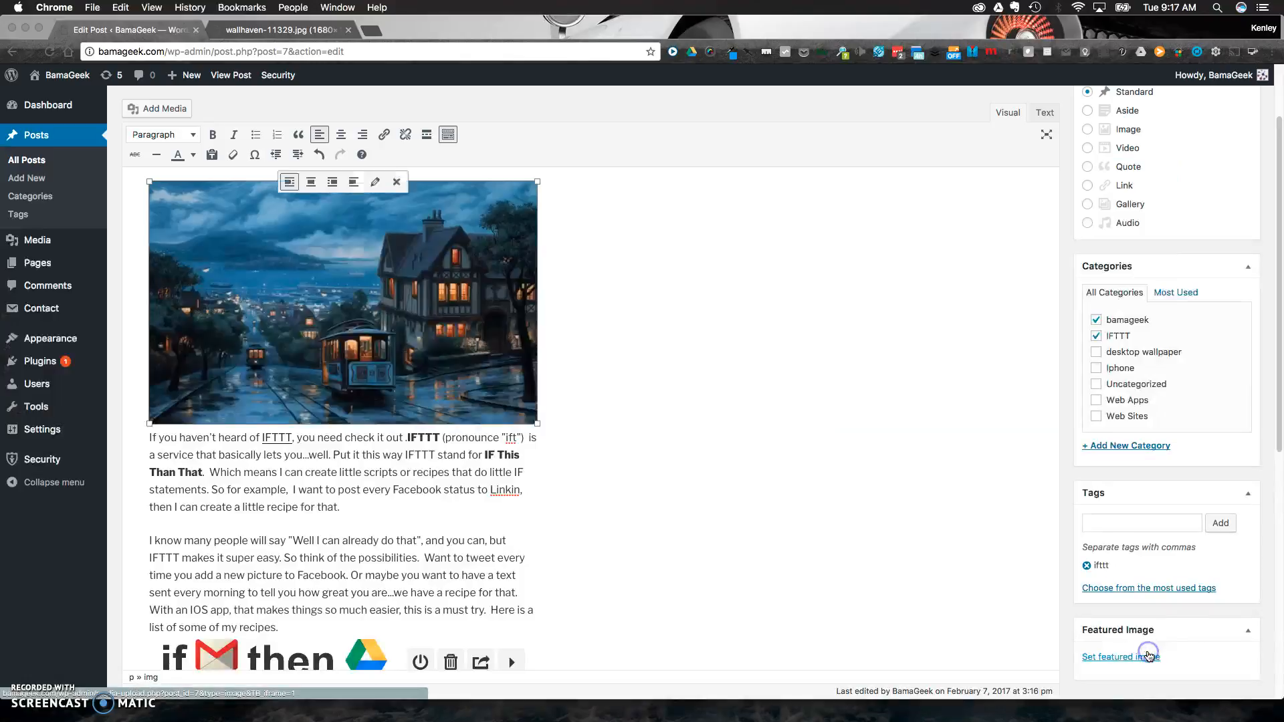
left_click(576, 373)
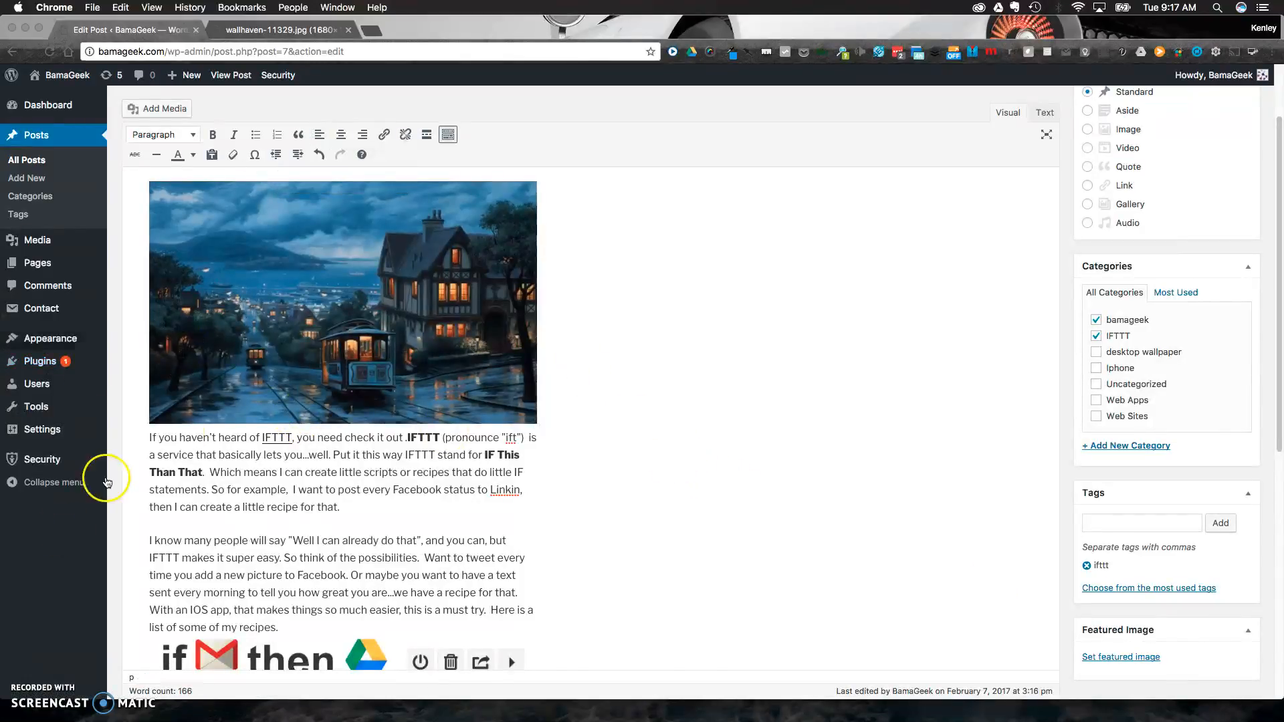
Edit the San Francisco image's details, try the Medium – 300 × 188 size, and update it to Thumbnail – 150 × 150.
left_click(318, 306)
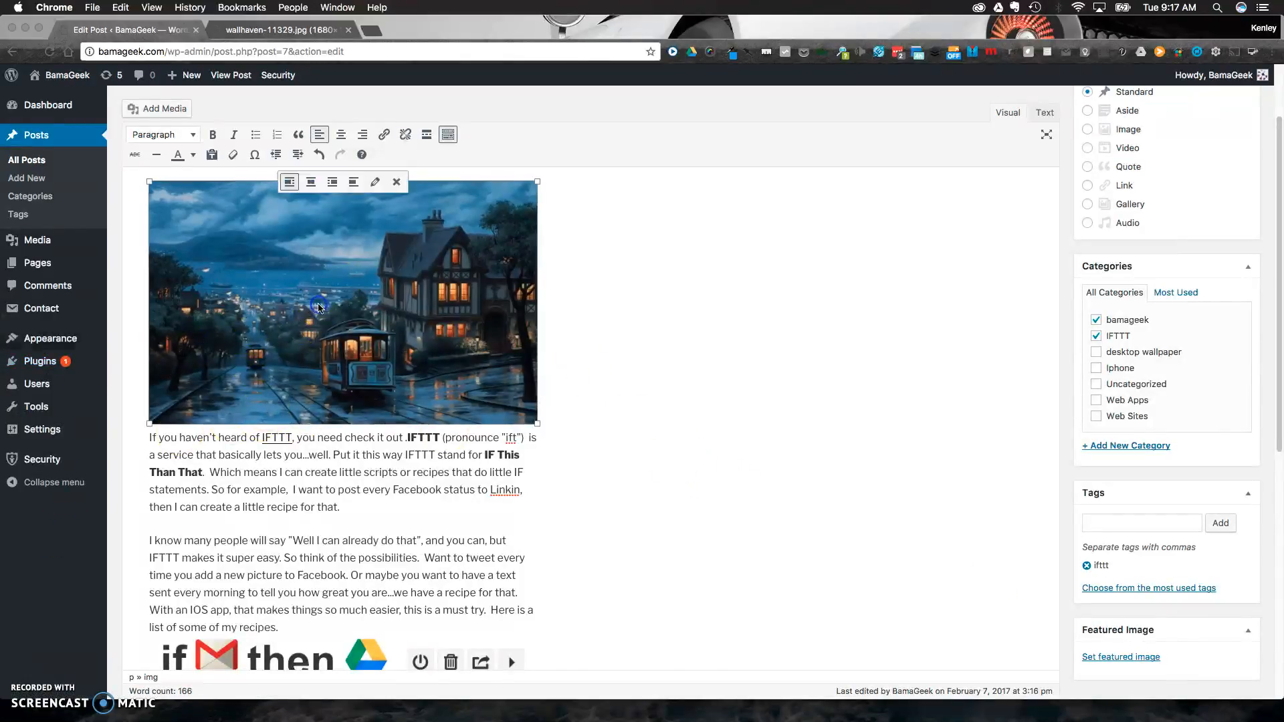
left_click(376, 184)
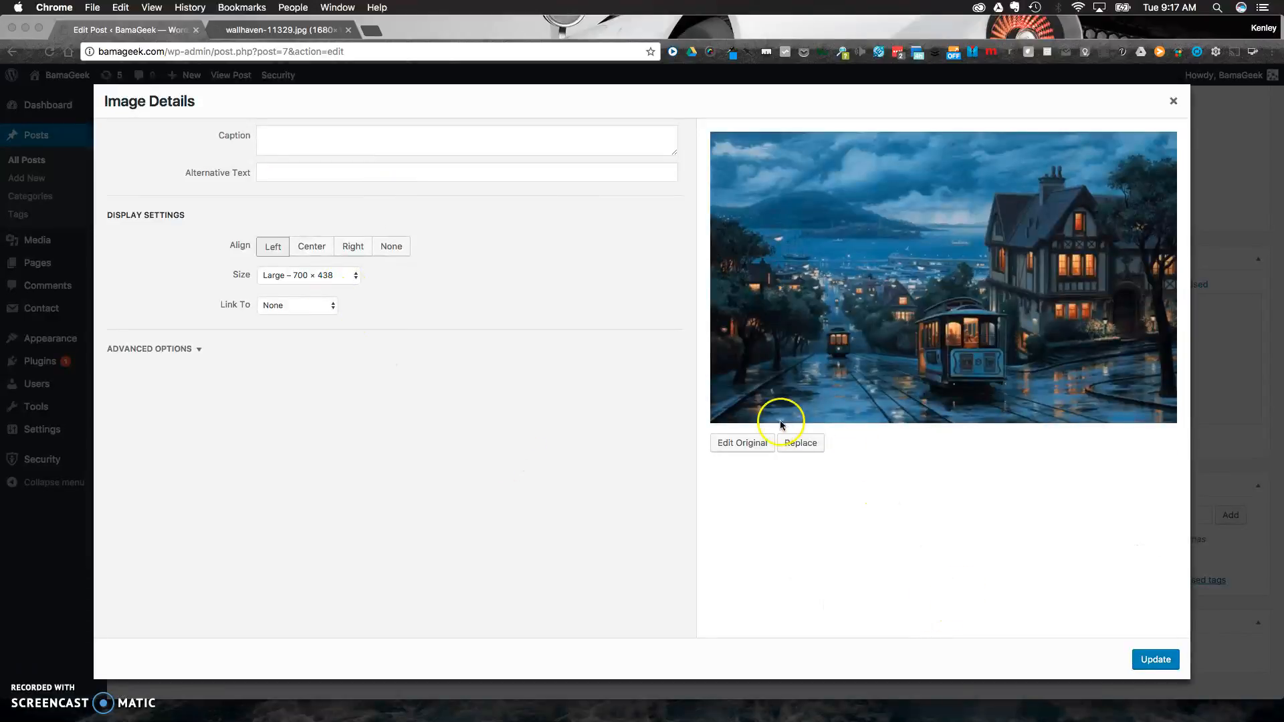
left_click(333, 278)
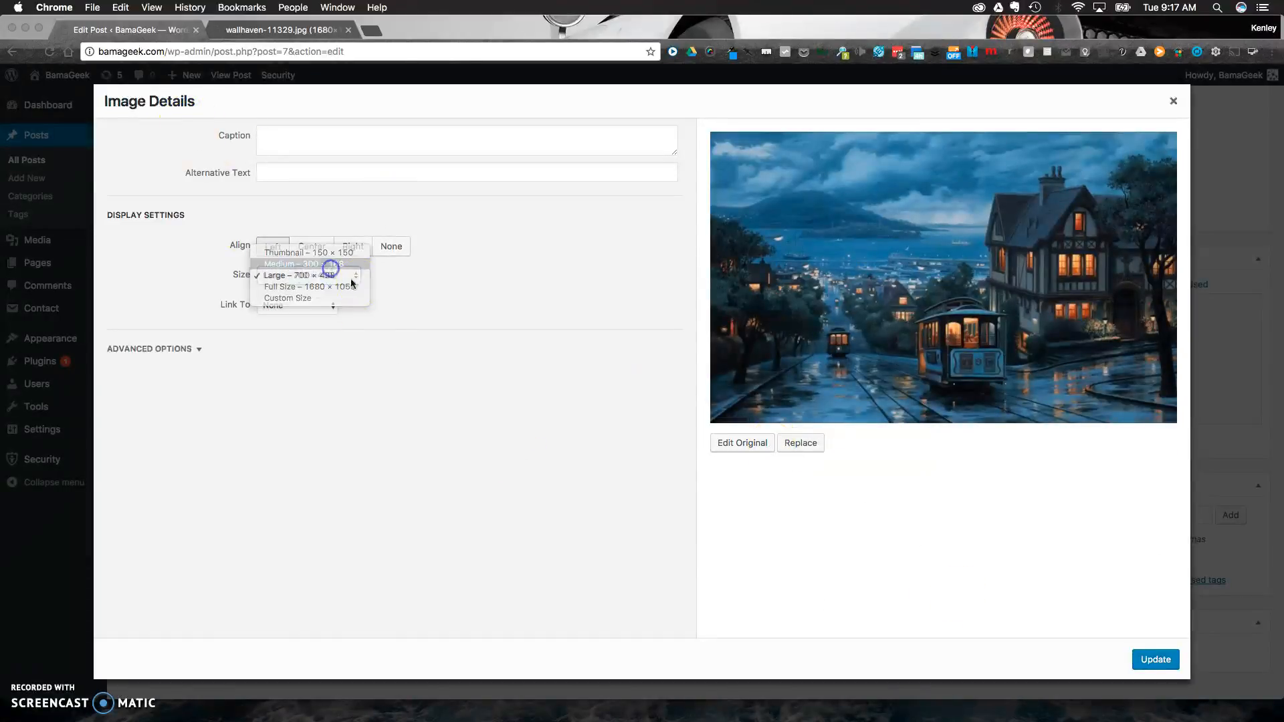
left_click(323, 264)
left_click(319, 276)
left_click(319, 263)
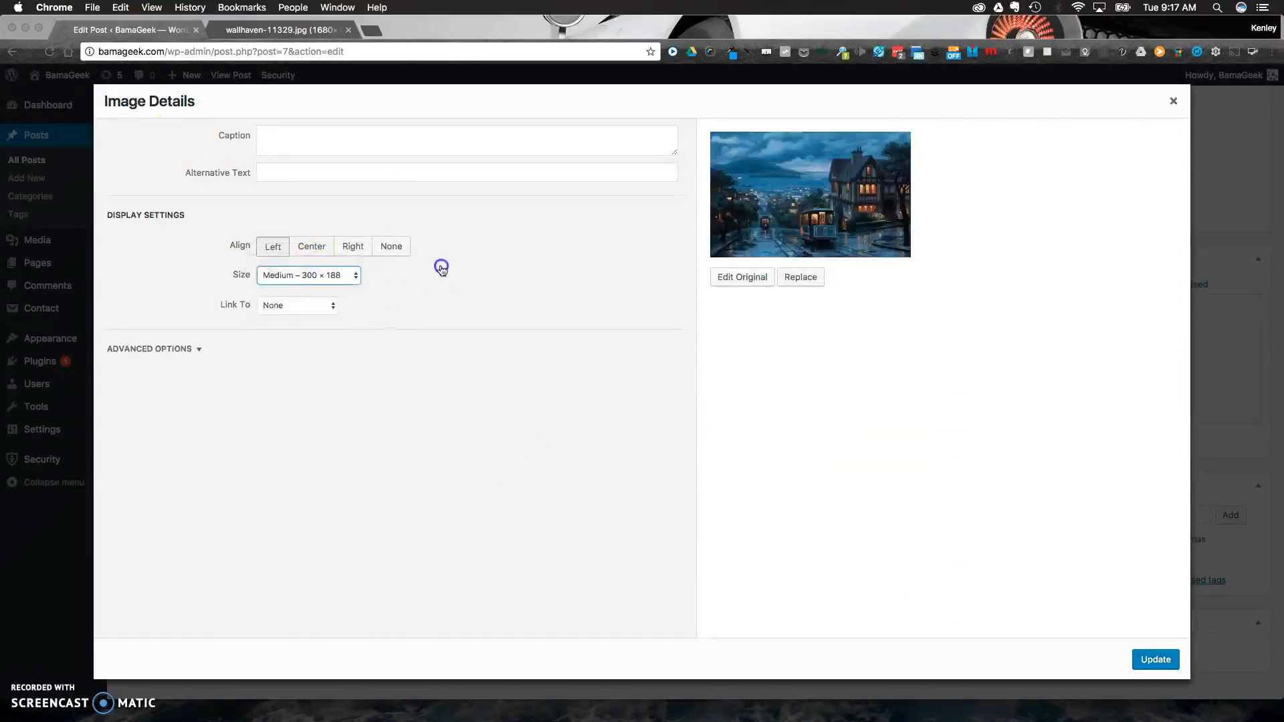
left_click(1156, 660)
left_click(729, 395)
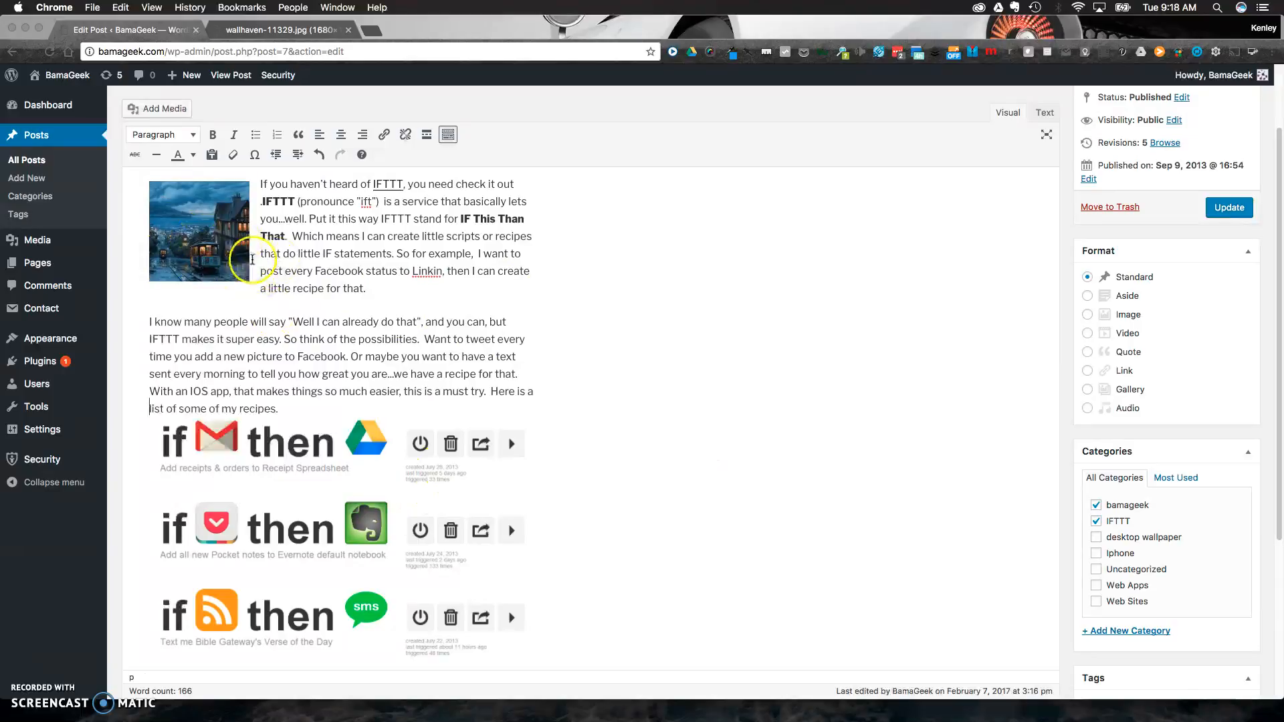
Remove the San Francisco image from the beginning of the post and update the post.
scroll(364, 301, "down", 4)
scroll(359, 295, "up", 5)
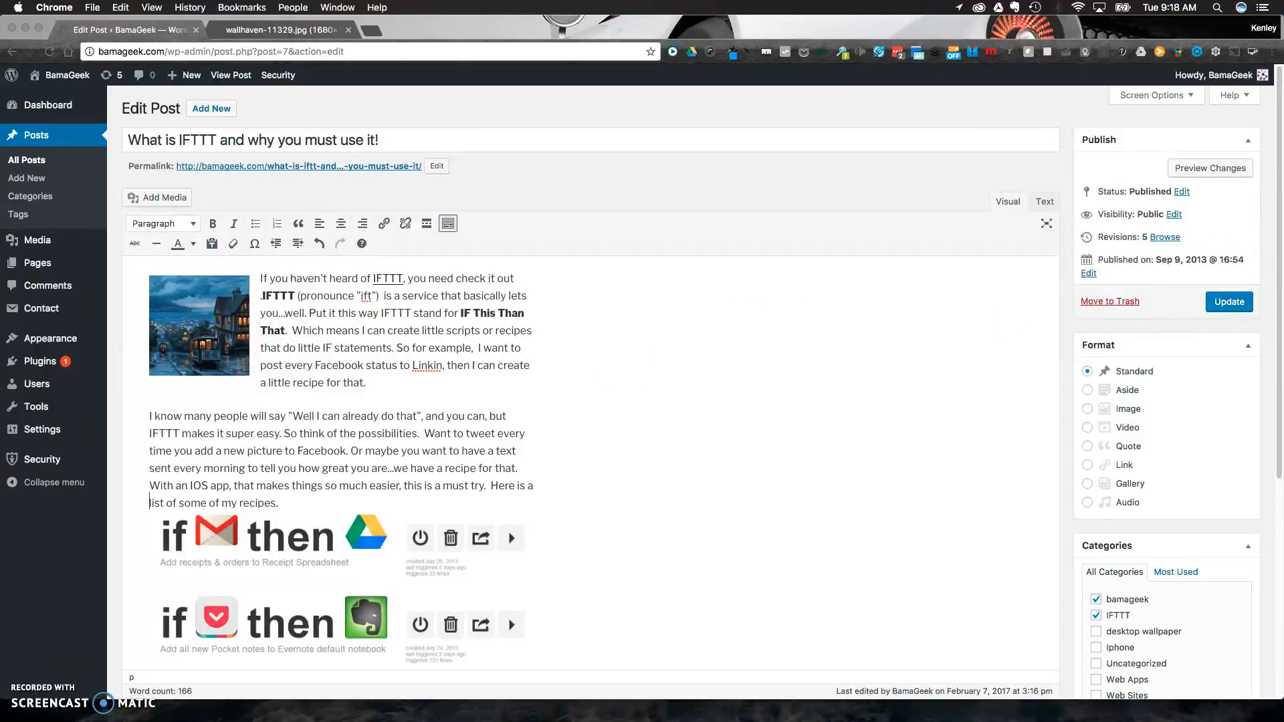
left_click(198, 333)
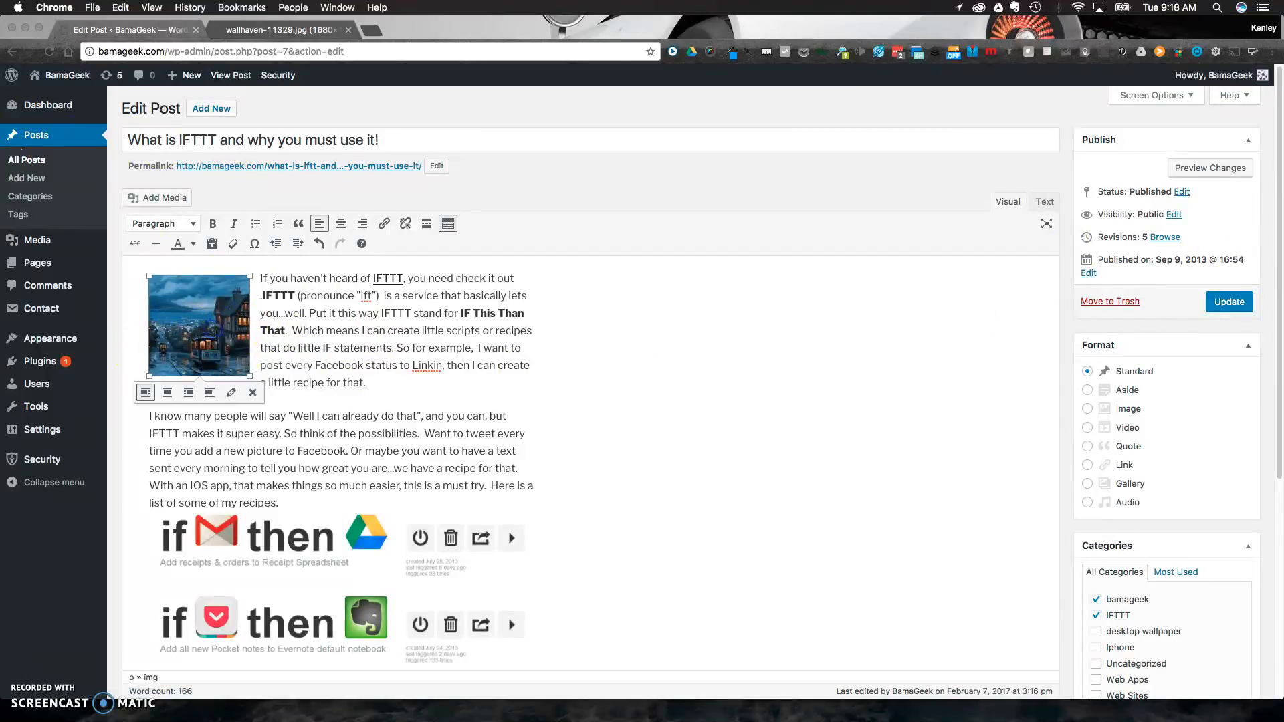
left_click(254, 394)
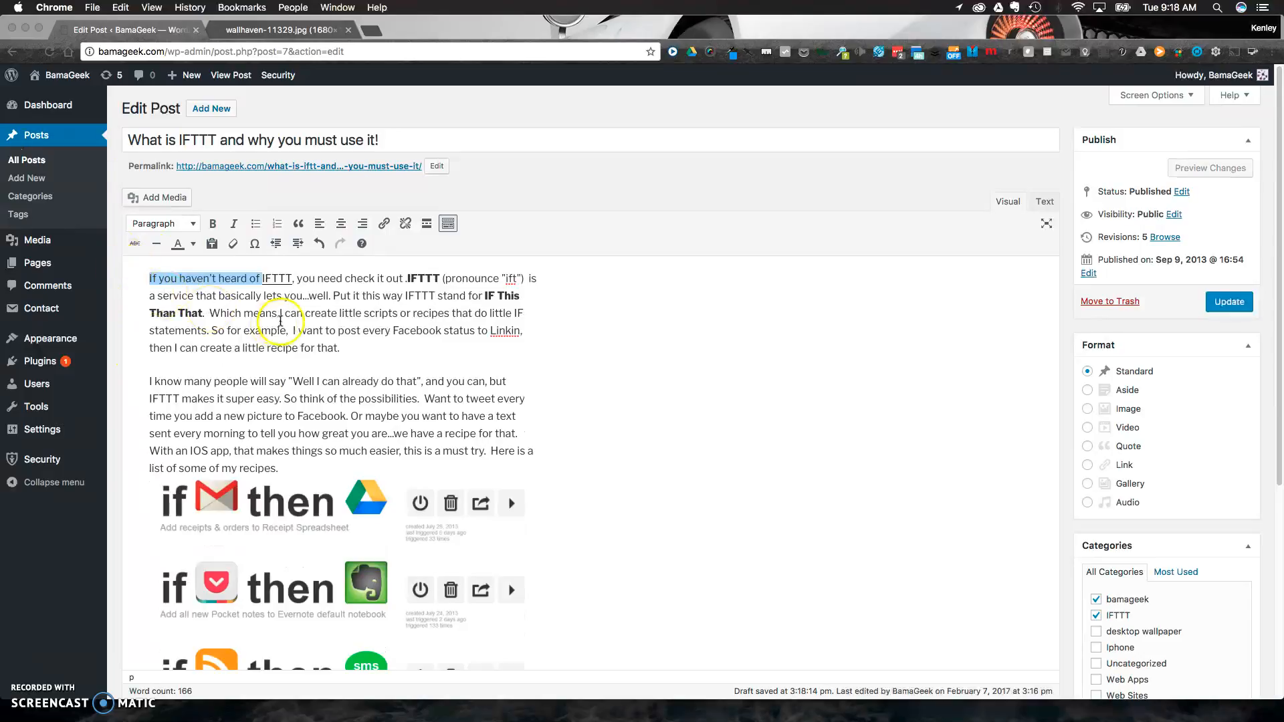
left_click(280, 330)
left_click(1230, 302)
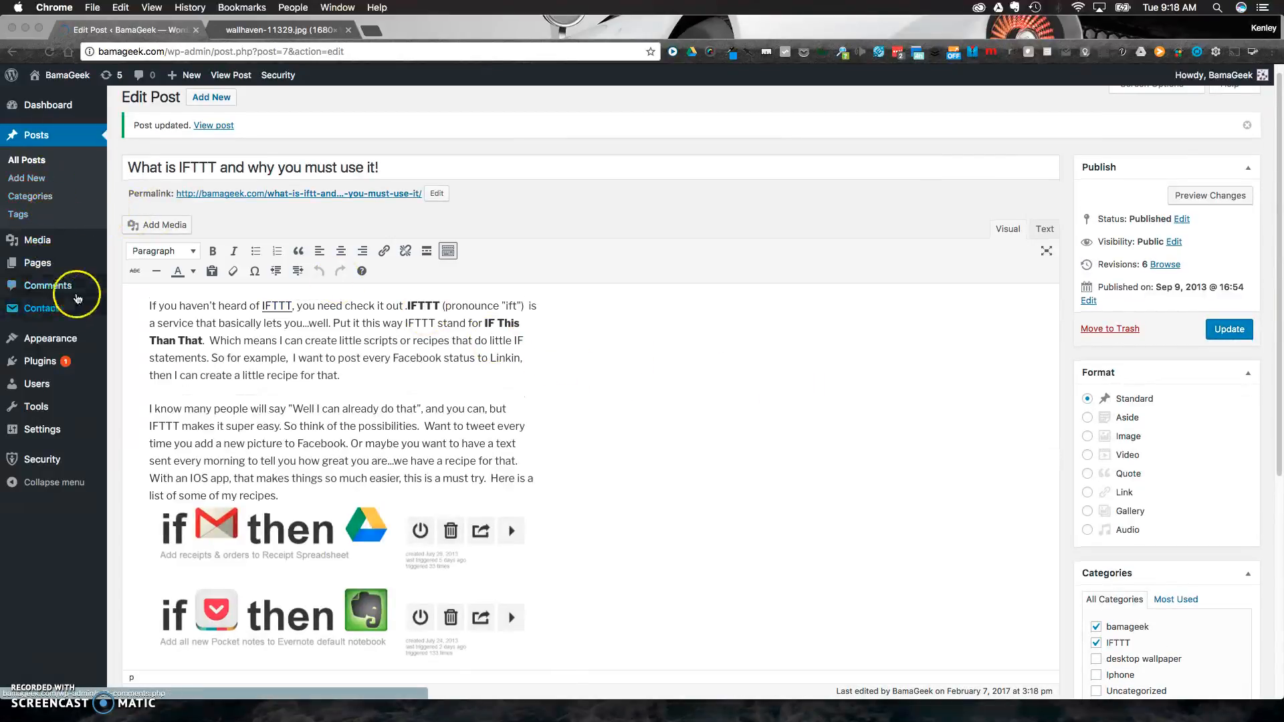
Go to the site's media library.
left_click(40, 245)
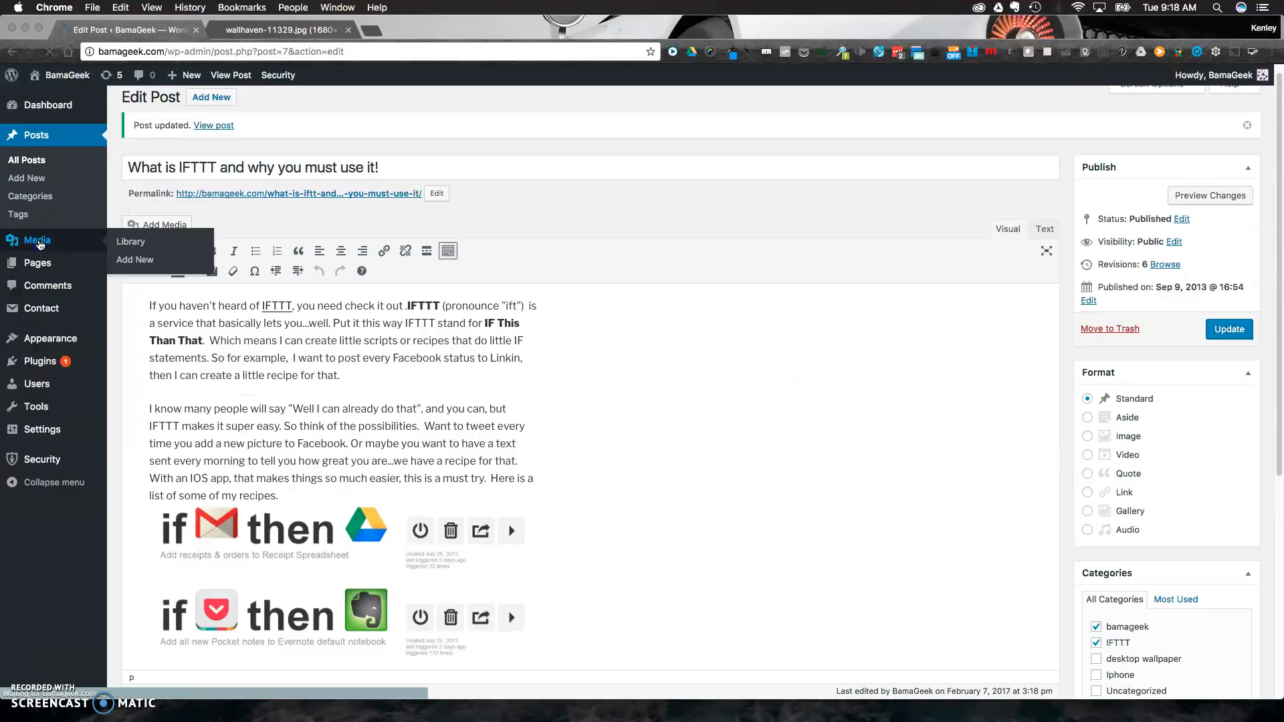